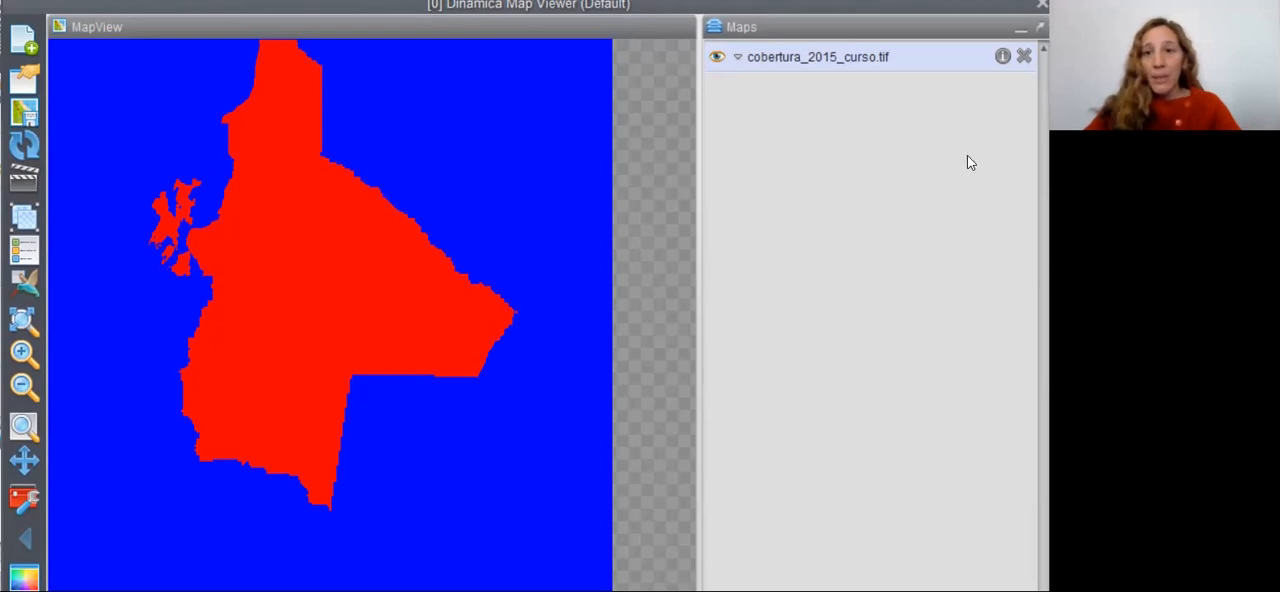
# - Try to shorten the alias of the cobertura_2015_curso.tif layer to cobertura_2015 in its layer information
pyautogui.click(1003, 58)
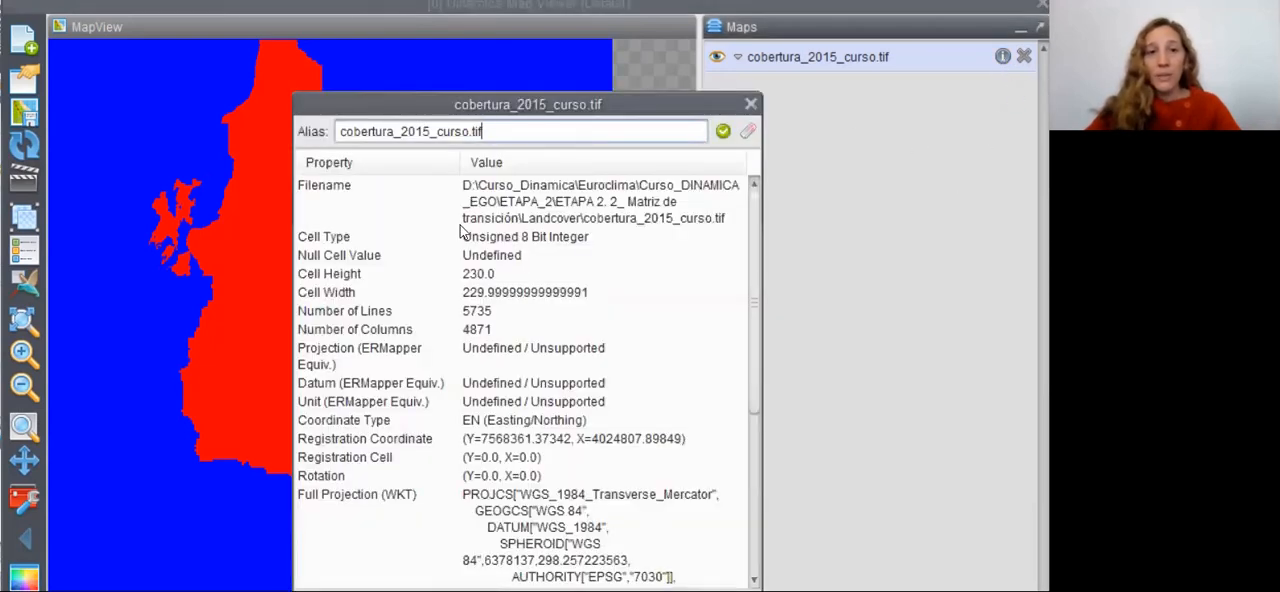
pyautogui.click(498, 129)
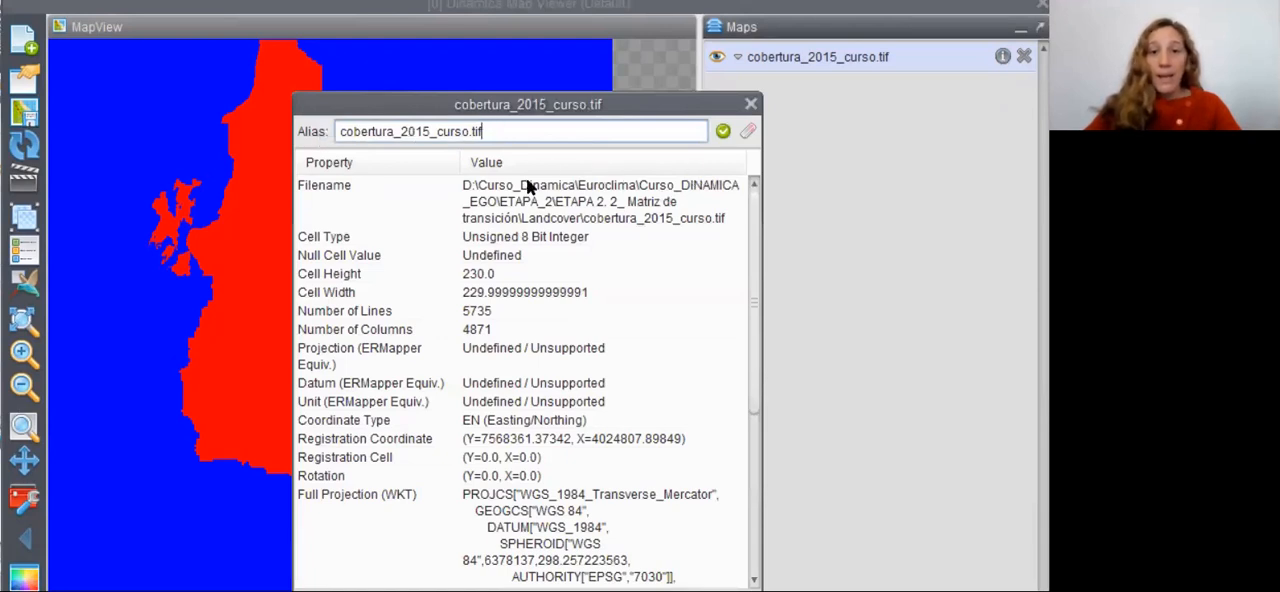
pyautogui.moveTo(494, 128); pyautogui.dragTo(425, 135)
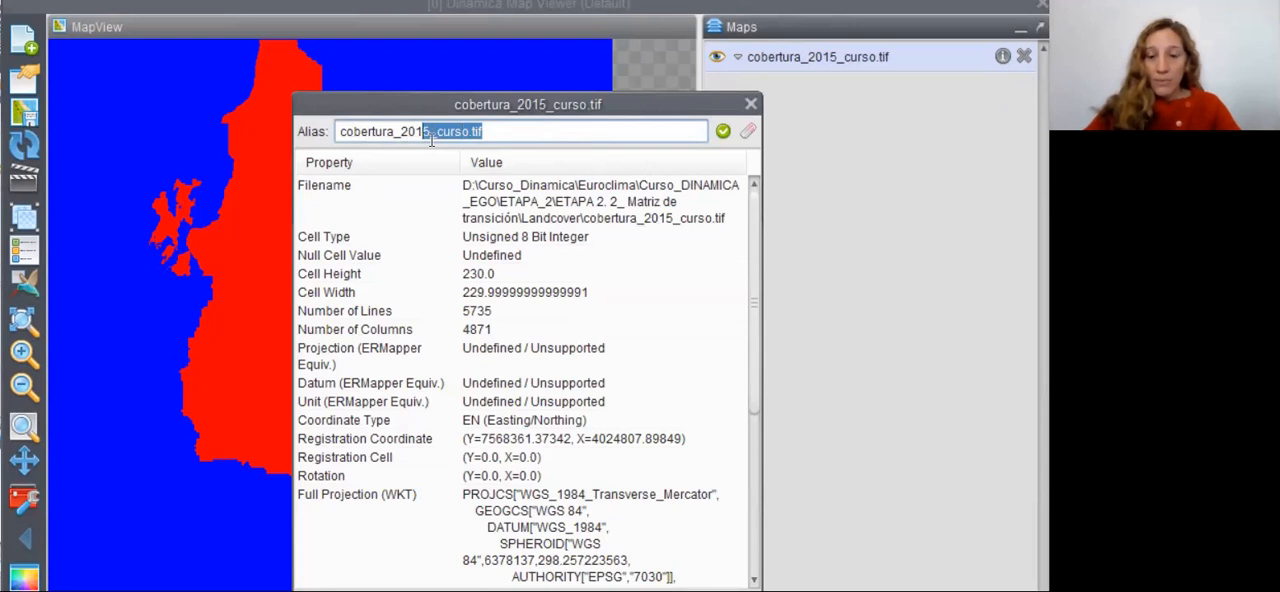
pyautogui.press('BackSpace')
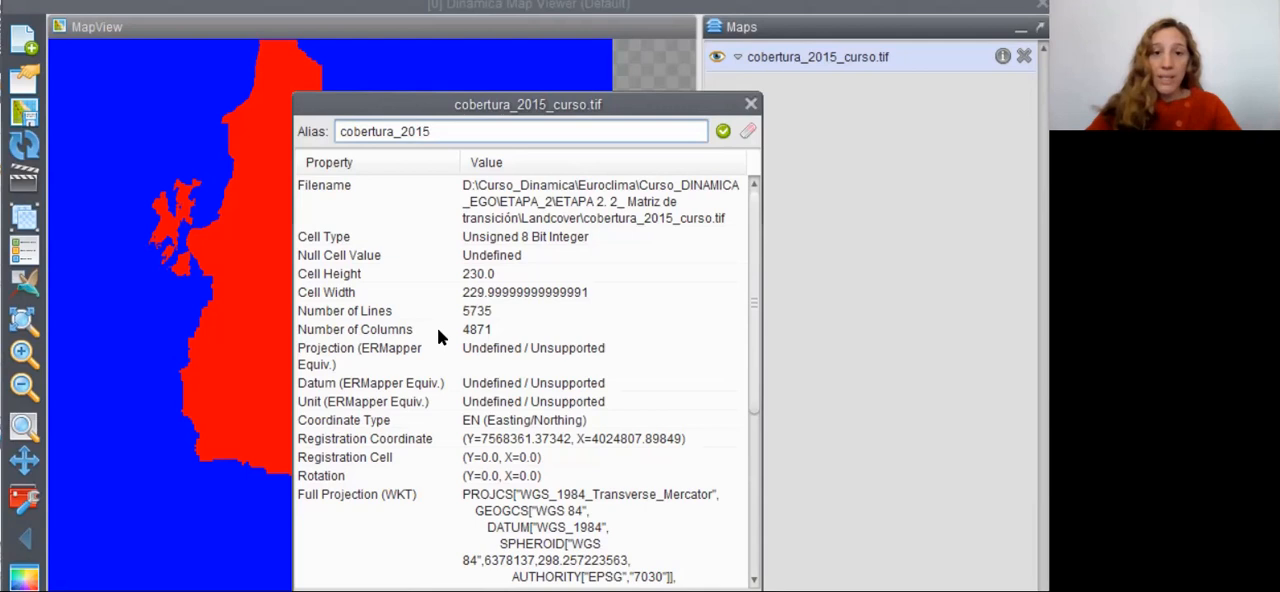
# - Review the layer's cell size, coordinate, projection and layer-name properties, then close the information
pyautogui.scroll(-2, 757, 300)
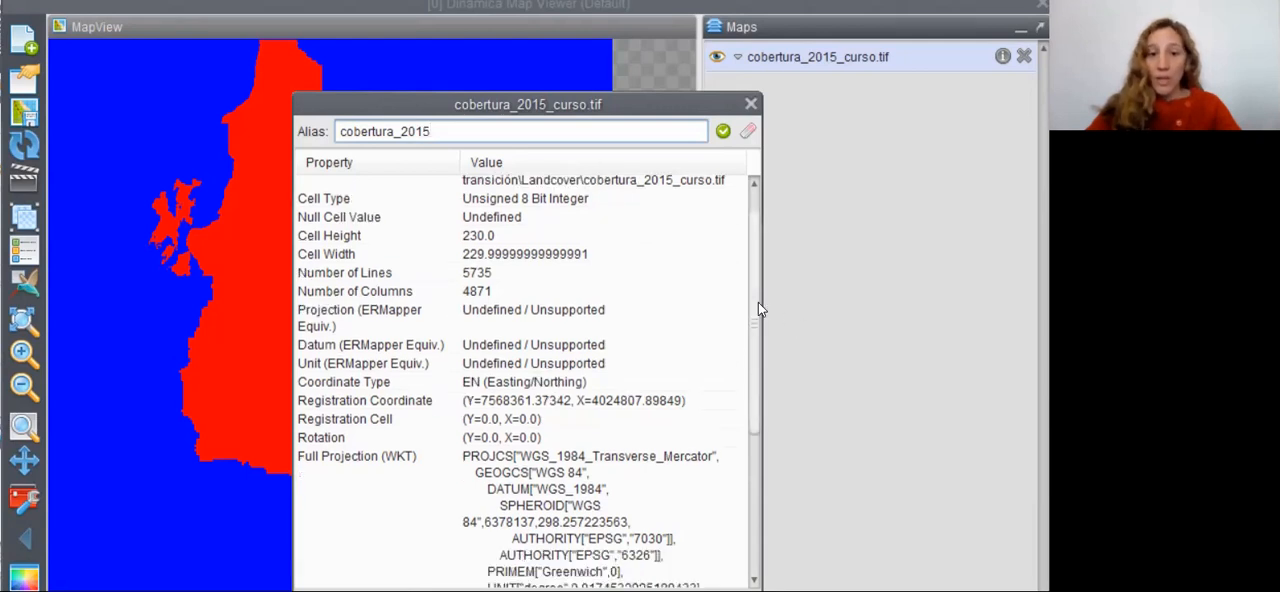
pyautogui.scroll(-3, 770, 375)
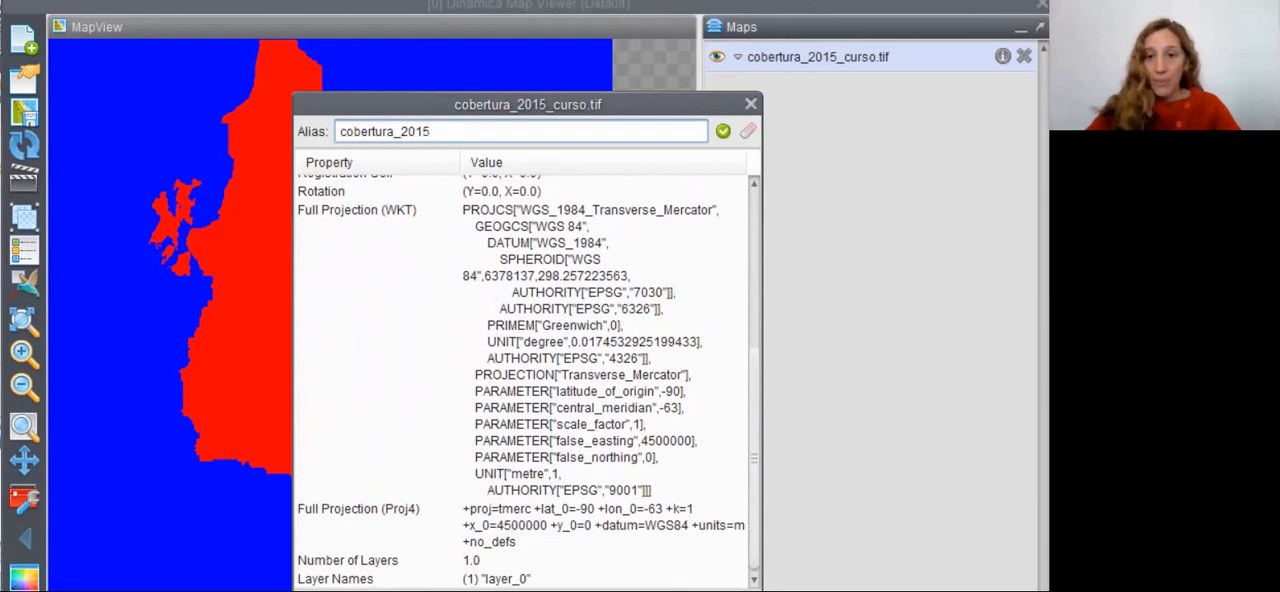
pyautogui.click(751, 104)
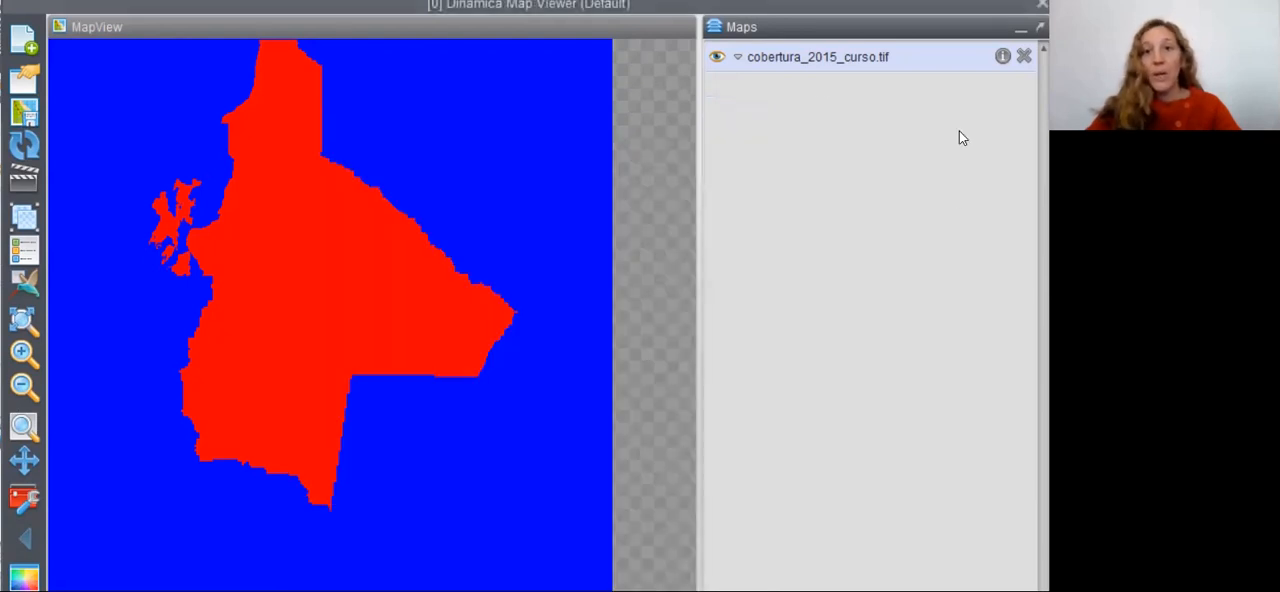
# - Expand the display settings of cobertura_2015_curso.tif and set its palette to Categorical
pyautogui.click(739, 57)
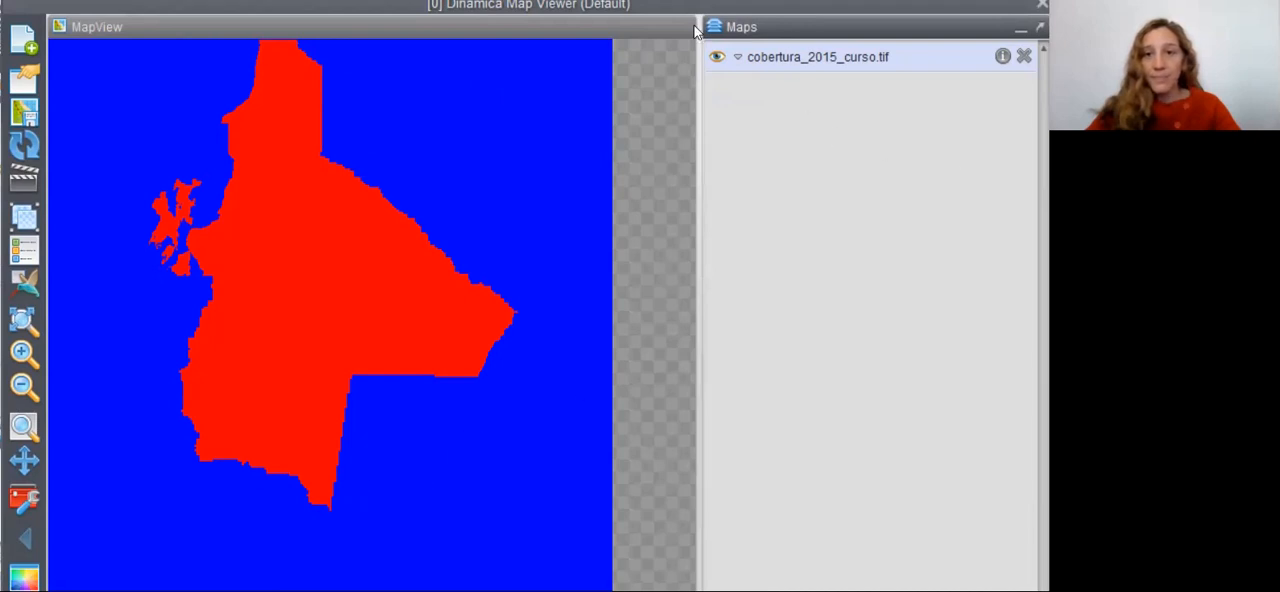
pyautogui.click(737, 59)
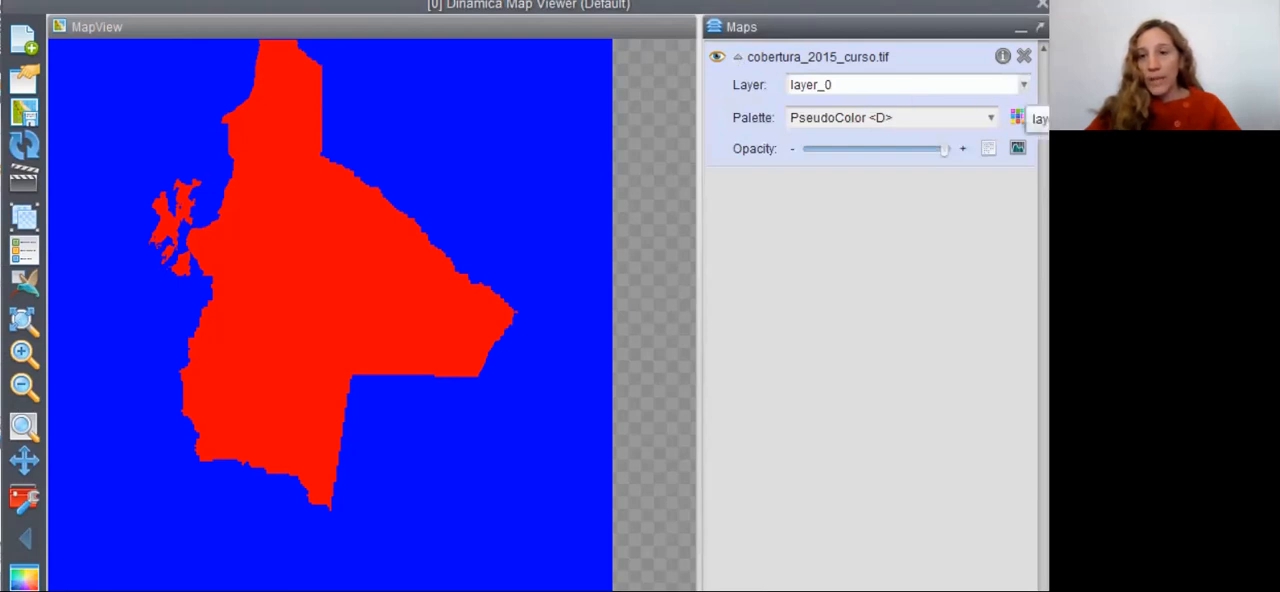
pyautogui.click(990, 118)
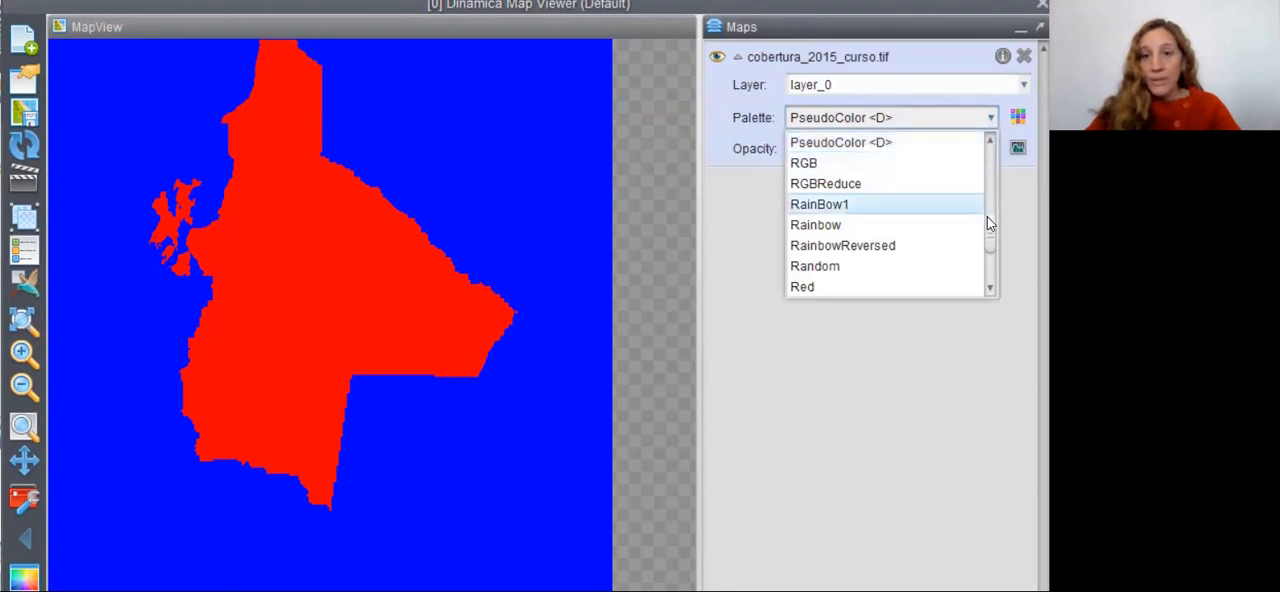
pyautogui.moveTo(992, 231); pyautogui.dragTo(987, 180)
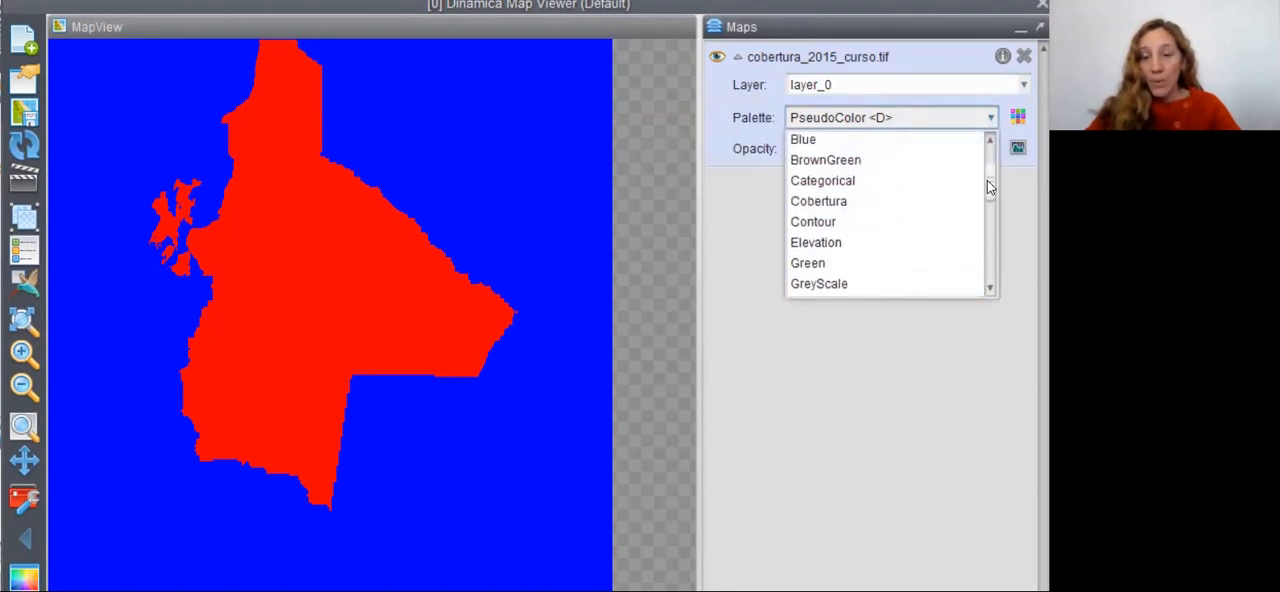
pyautogui.click(843, 186)
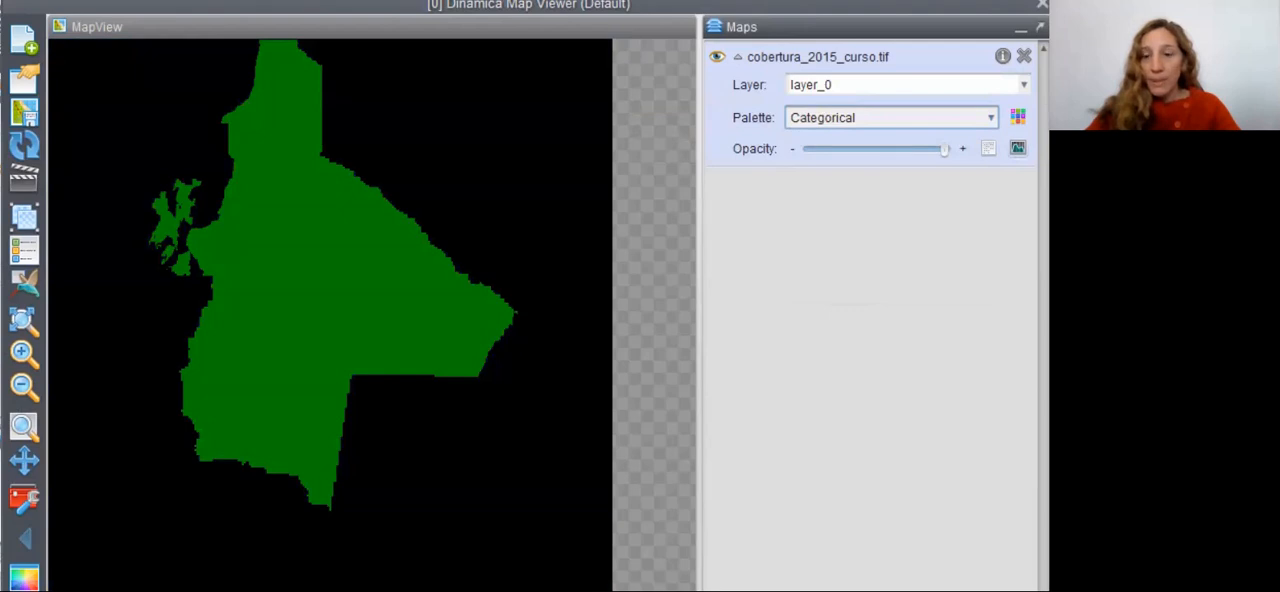
# - Set the layer's histogram limits to Limits to Actual and close the histogram
pyautogui.click(1017, 147)
pyautogui.moveTo(651, 150); pyautogui.dragTo(870, 158)
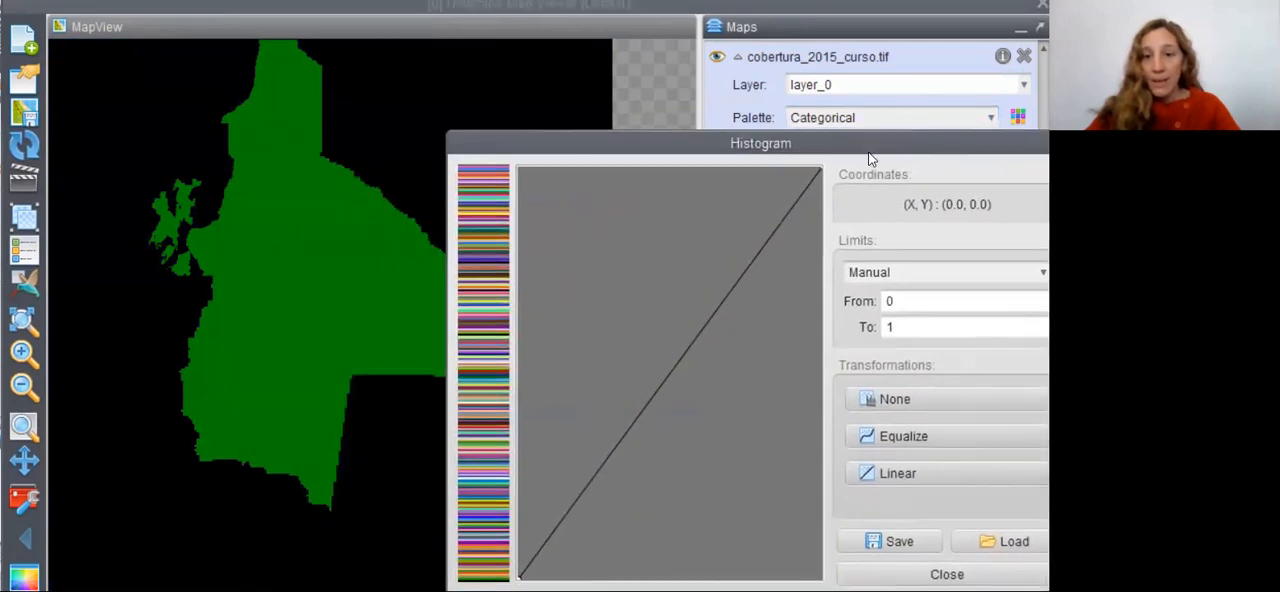
pyautogui.doubleClick(897, 327)
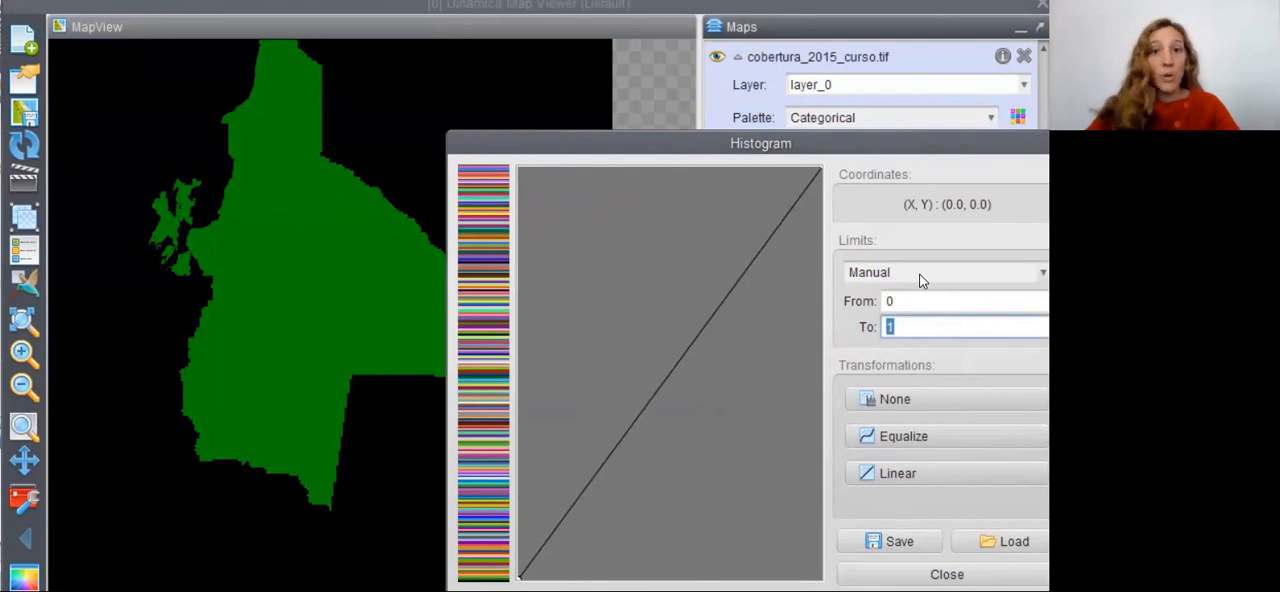
pyautogui.click(921, 281)
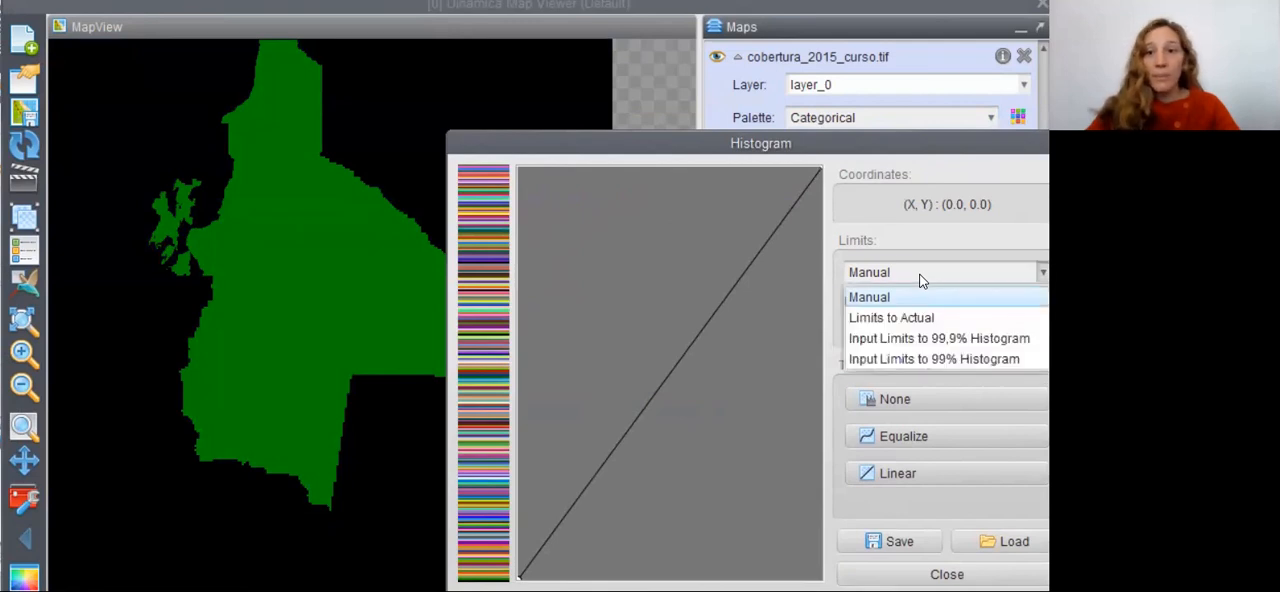
pyautogui.click(884, 319)
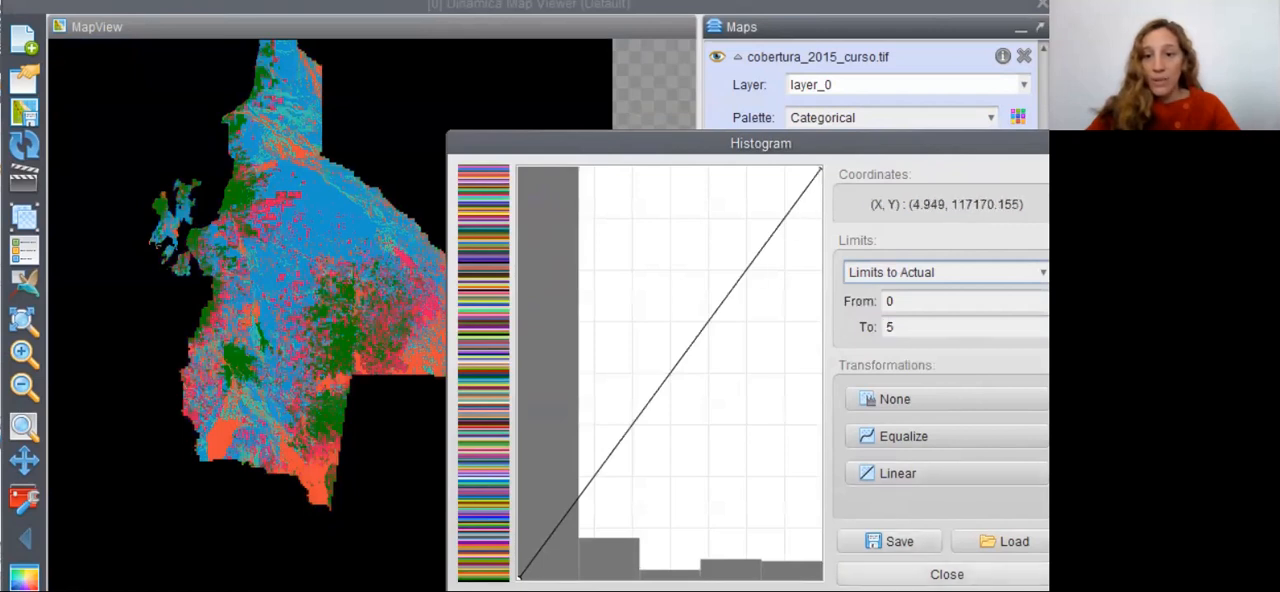
pyautogui.click(946, 574)
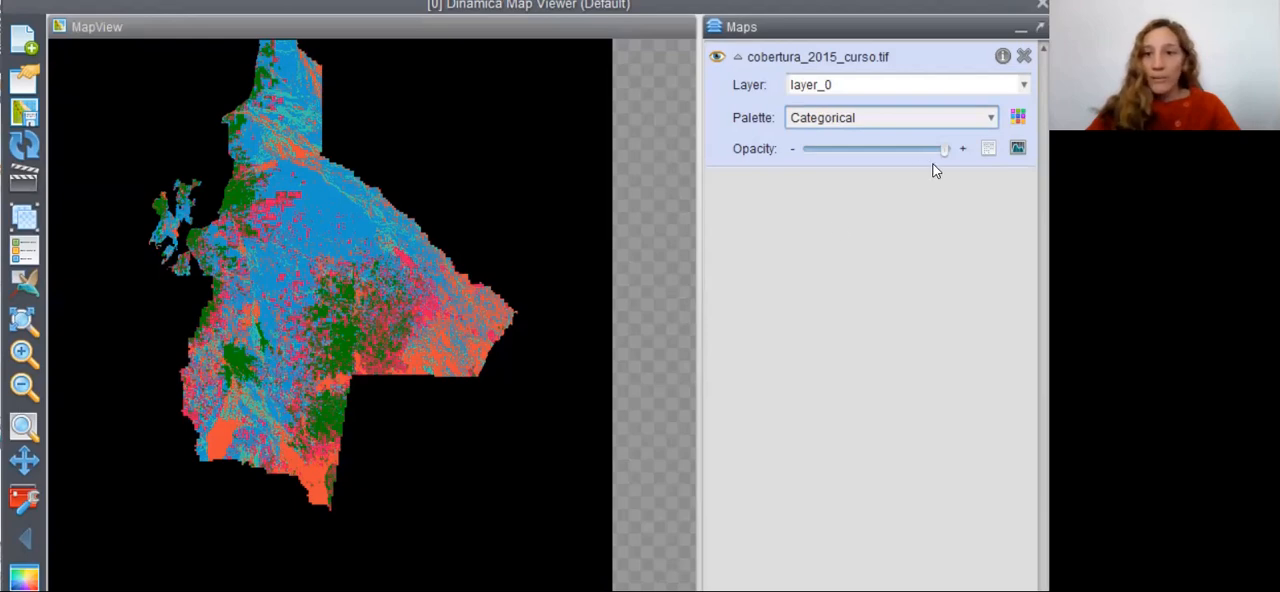
# - Edit the Categorical palette and change the colour of index 1 to a darker green
pyautogui.click(1017, 117)
pyautogui.moveTo(583, 67); pyautogui.dragTo(790, 49)
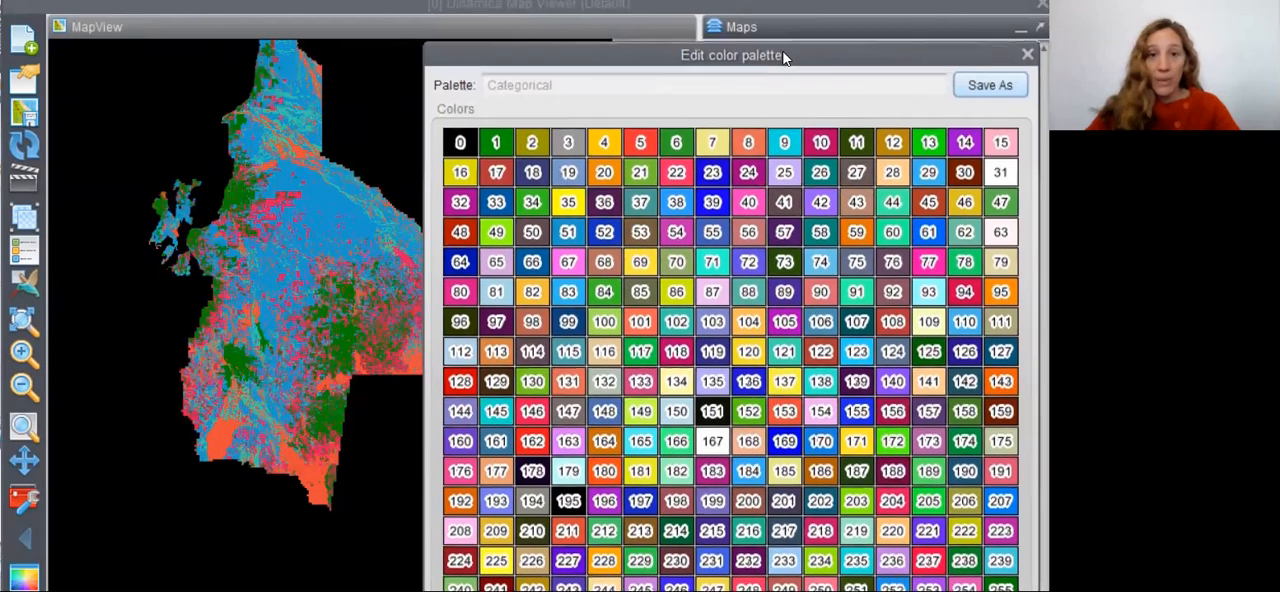
pyautogui.moveTo(504, 140)
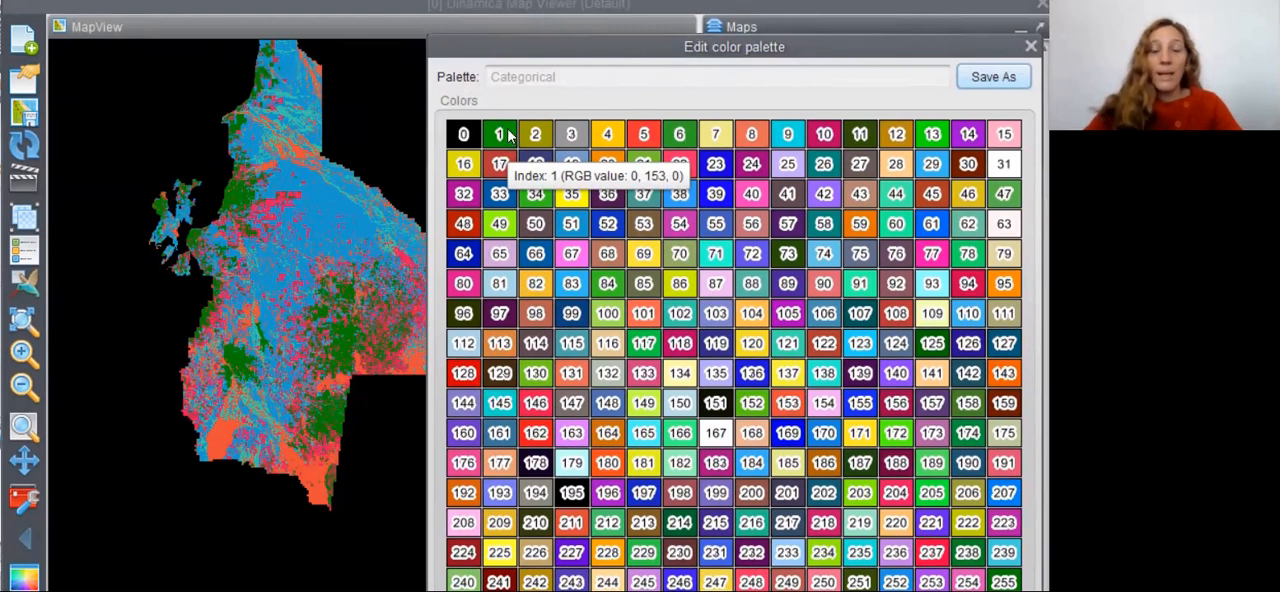
pyautogui.doubleClick(508, 136)
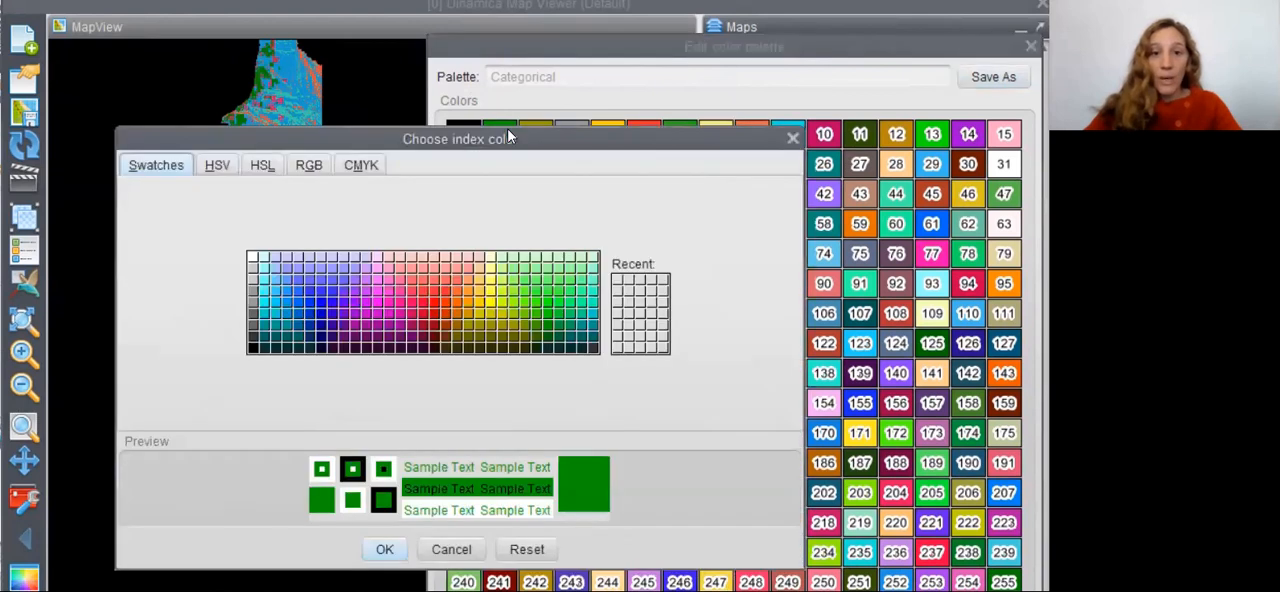
pyautogui.click(550, 333)
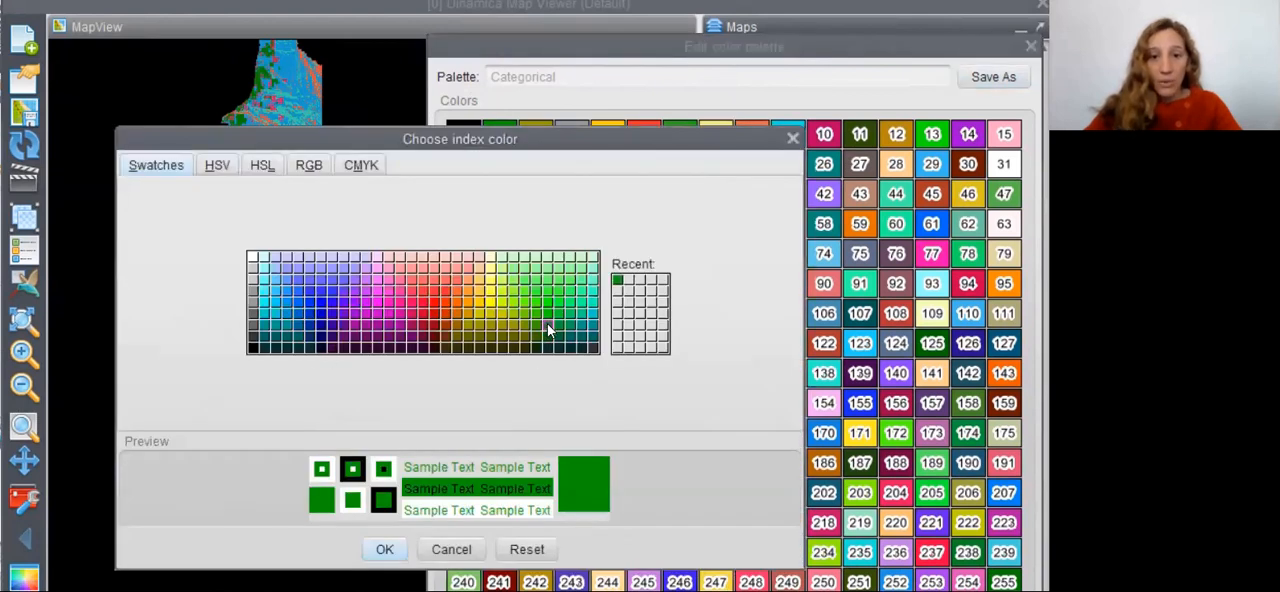
pyautogui.click(549, 342)
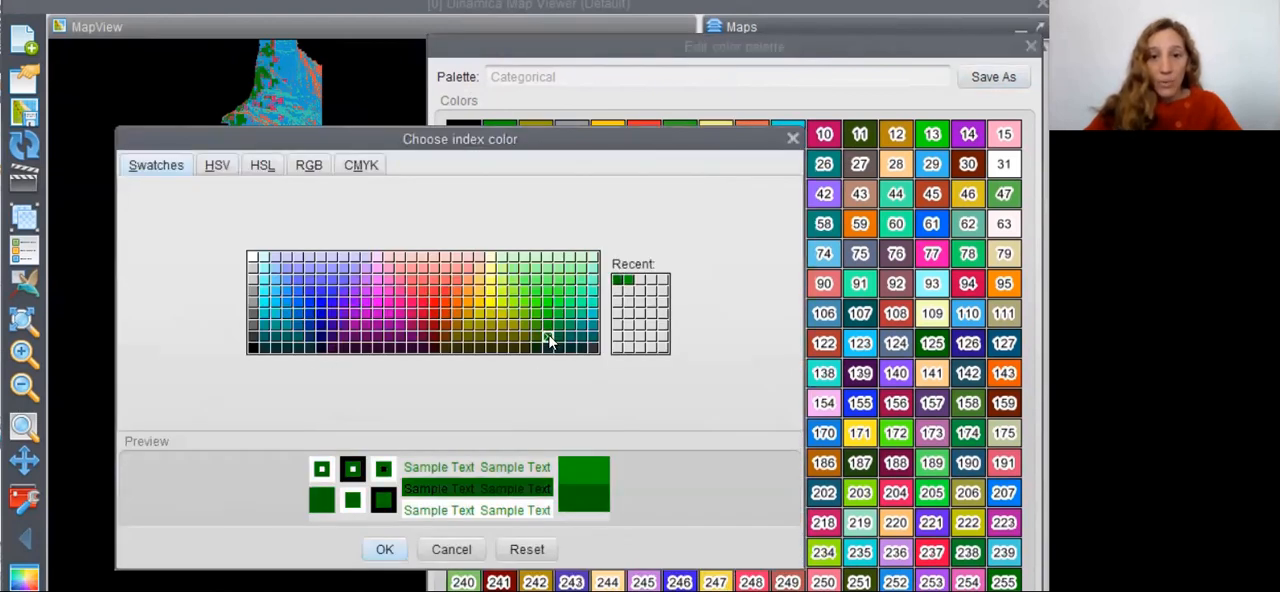
pyautogui.click(384, 549)
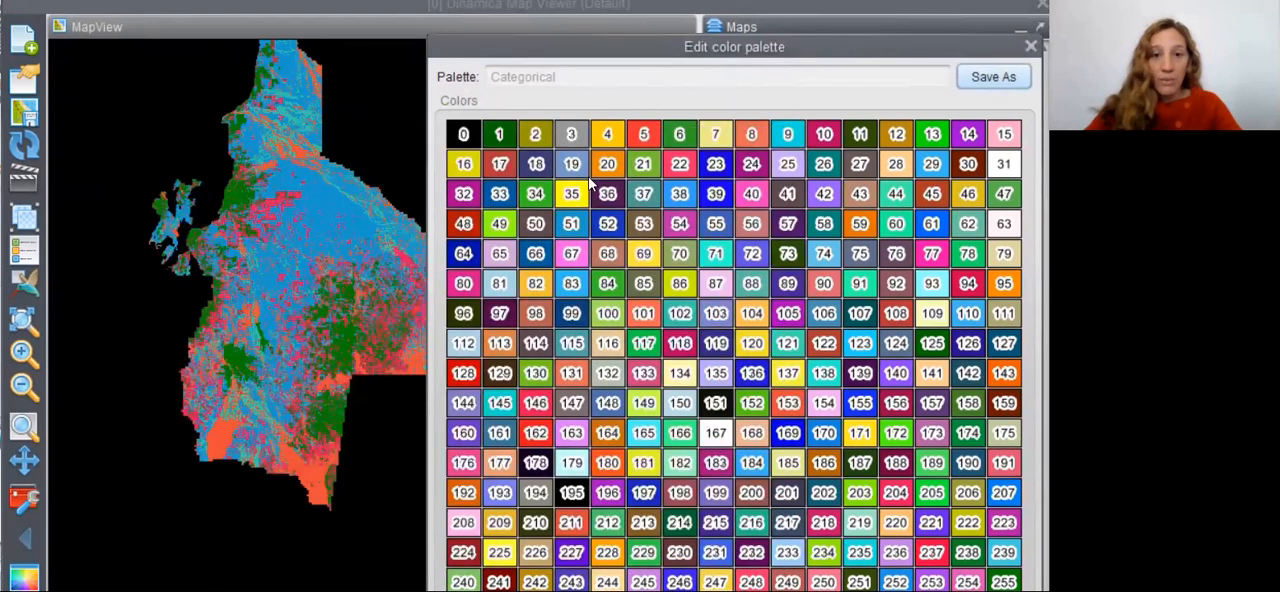
# - Change palette index 2 to a brighter olive yellow and index 3 to light grey (204, 204, 204)
pyautogui.click(540, 137)
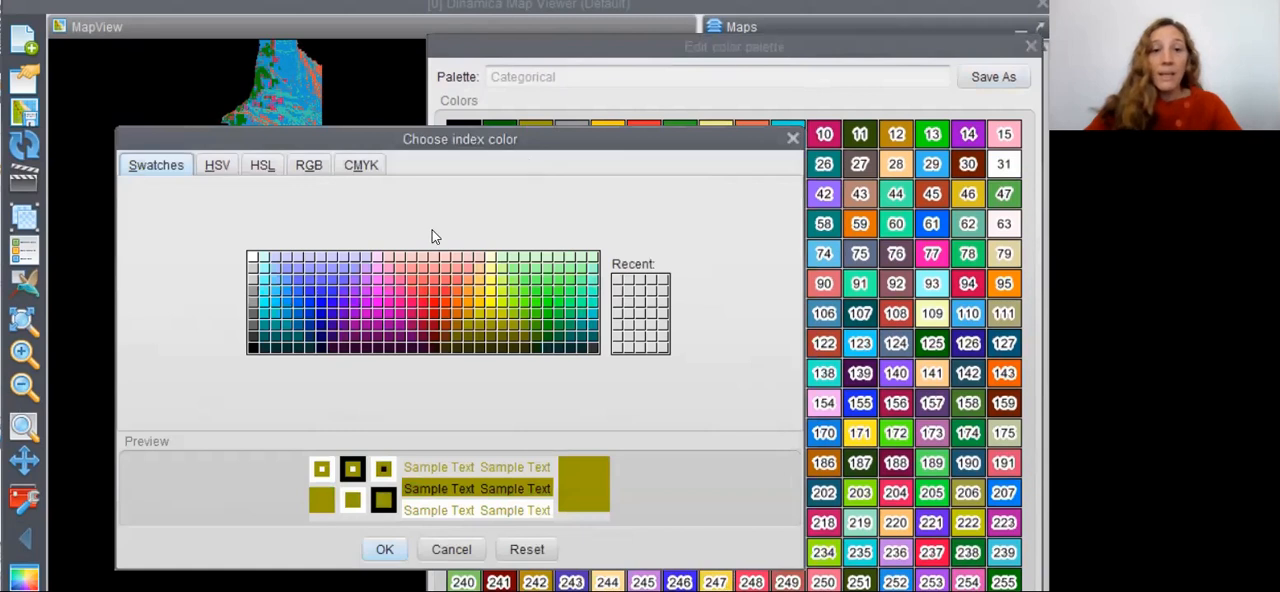
pyautogui.click(504, 316)
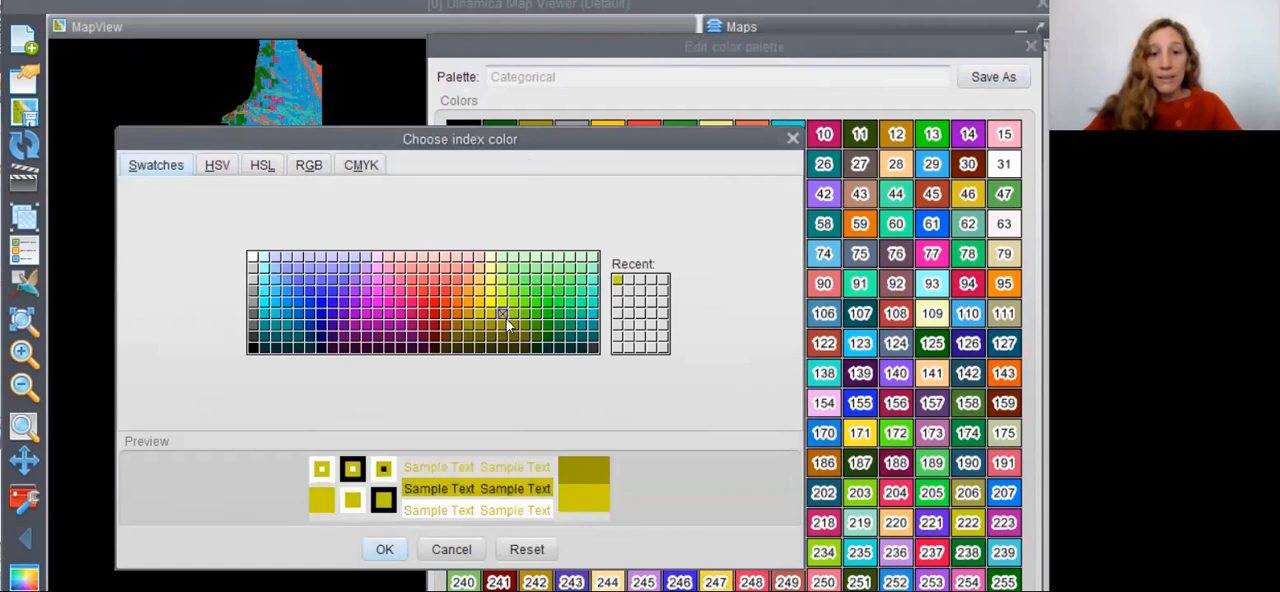
pyautogui.click(384, 549)
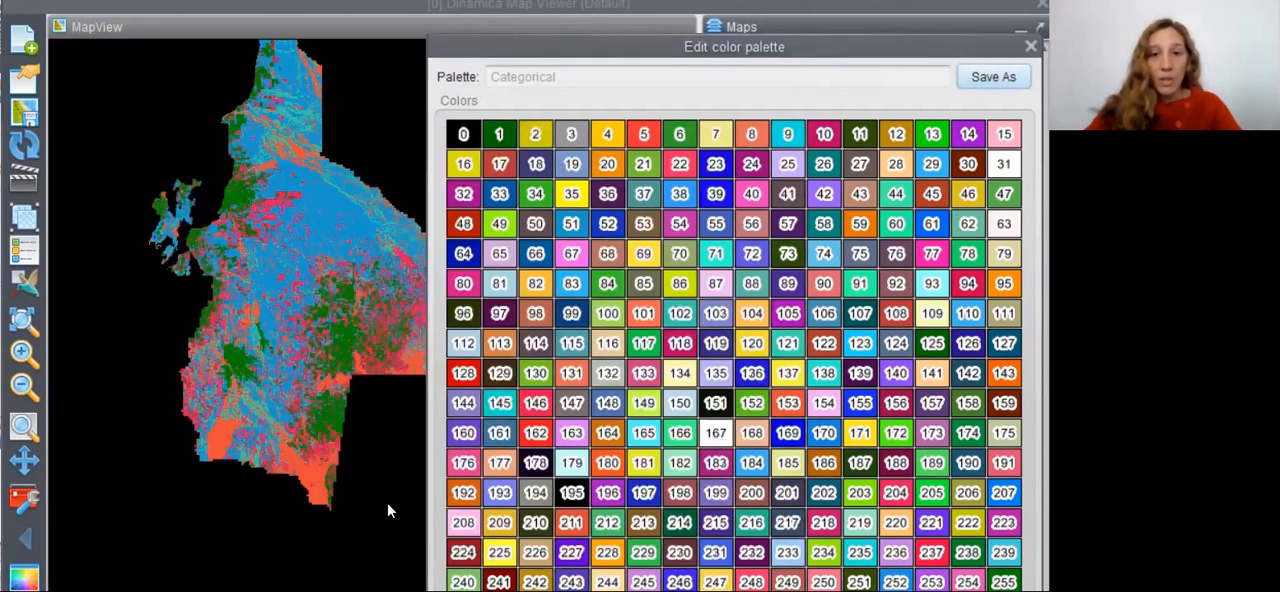
pyautogui.click(580, 130)
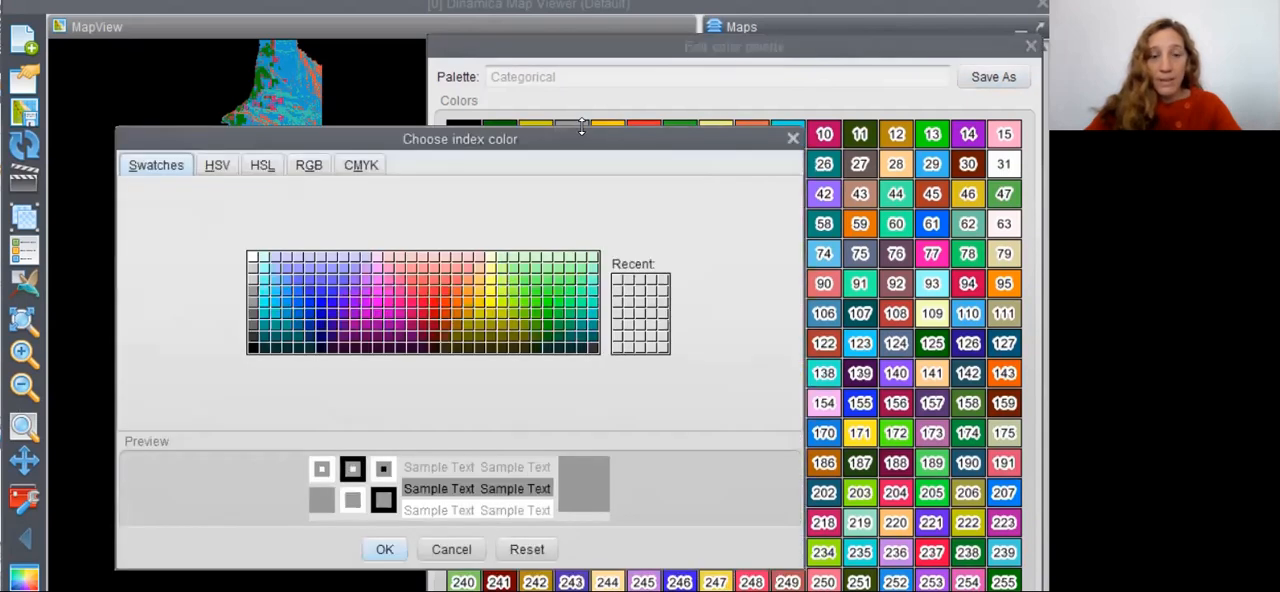
pyautogui.click(255, 287)
pyautogui.click(384, 549)
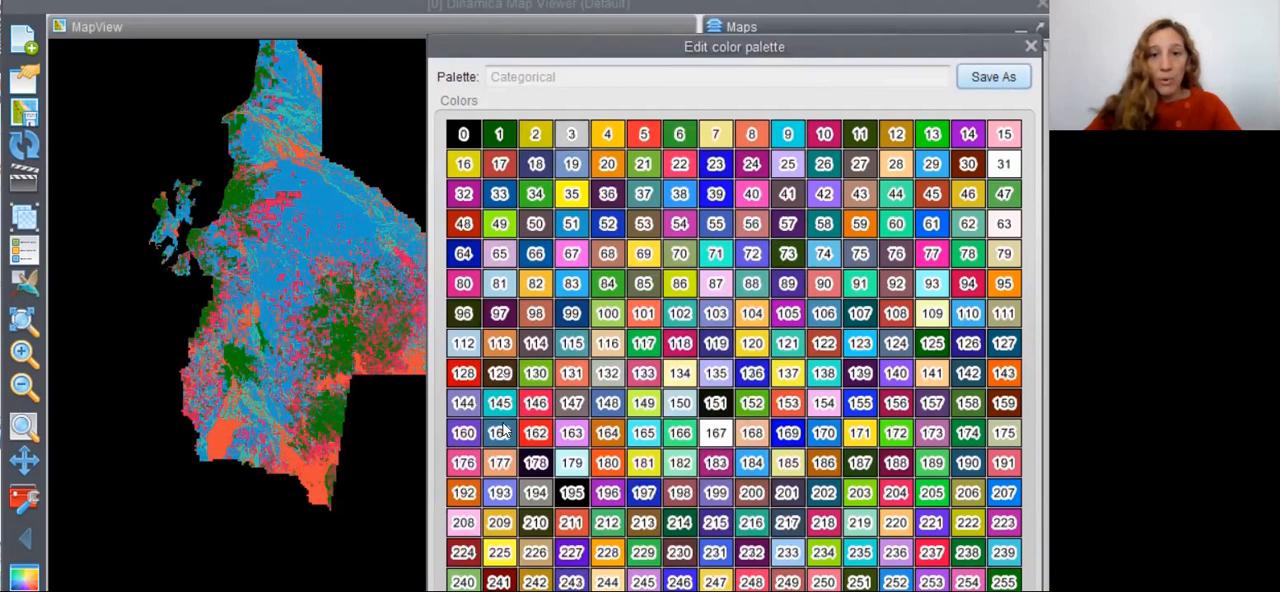
# - Change palette index 4 to bright yellow and index 5 to pinkish red
pyautogui.doubleClick(618, 136)
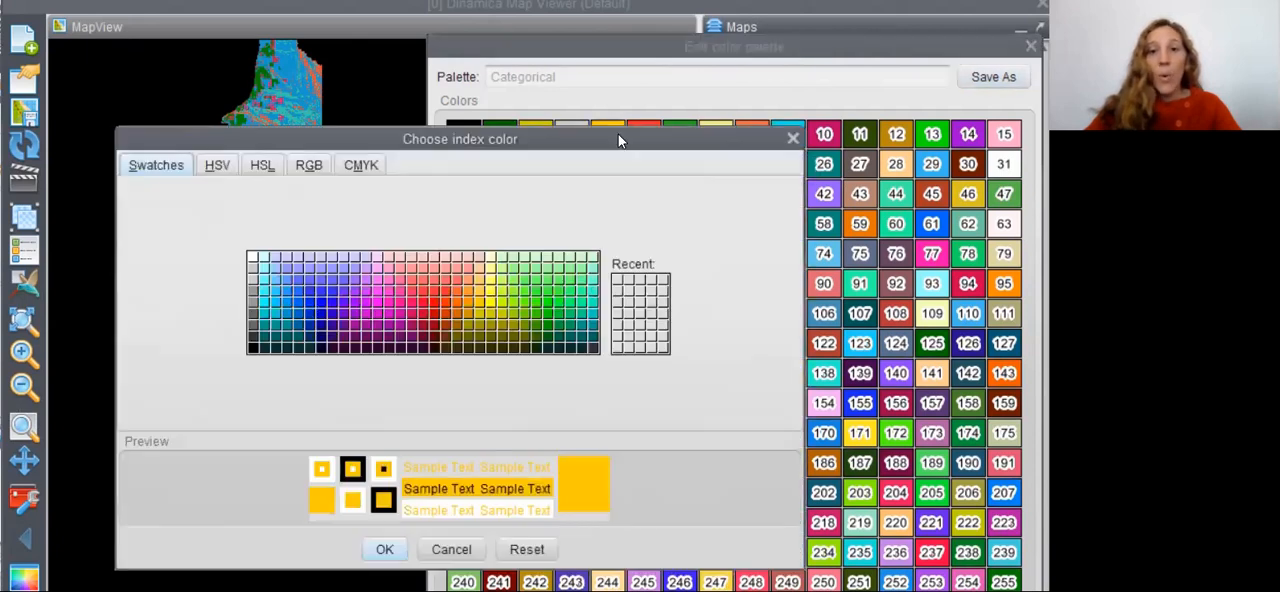
pyautogui.click(491, 305)
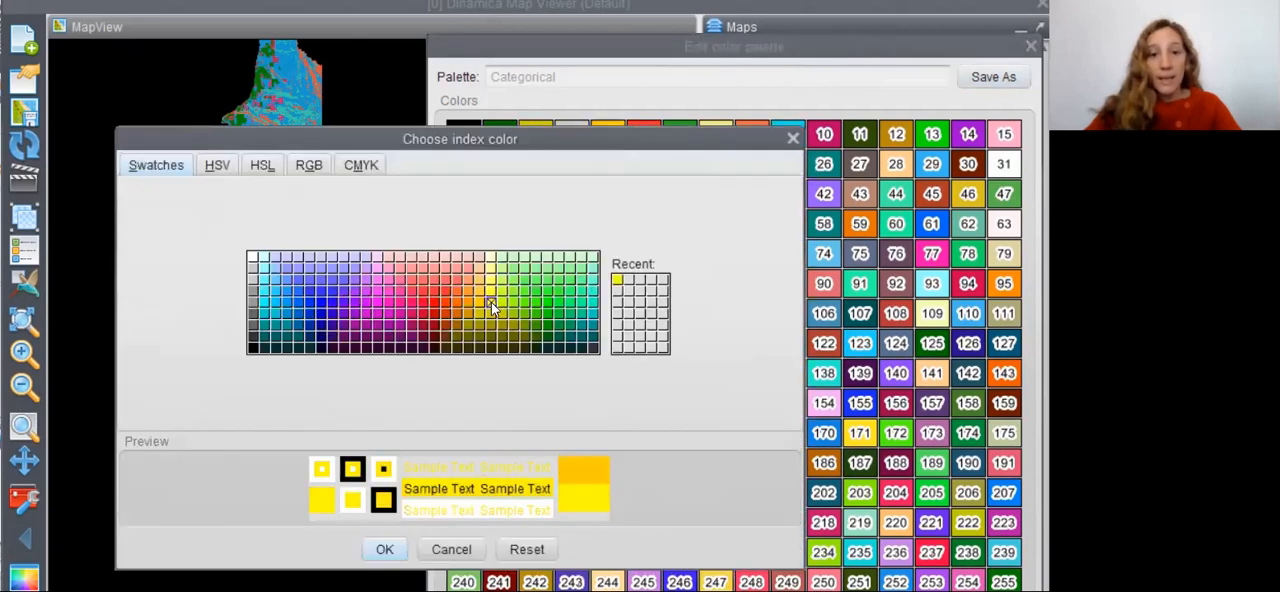
pyautogui.click(384, 549)
pyautogui.doubleClick(655, 128)
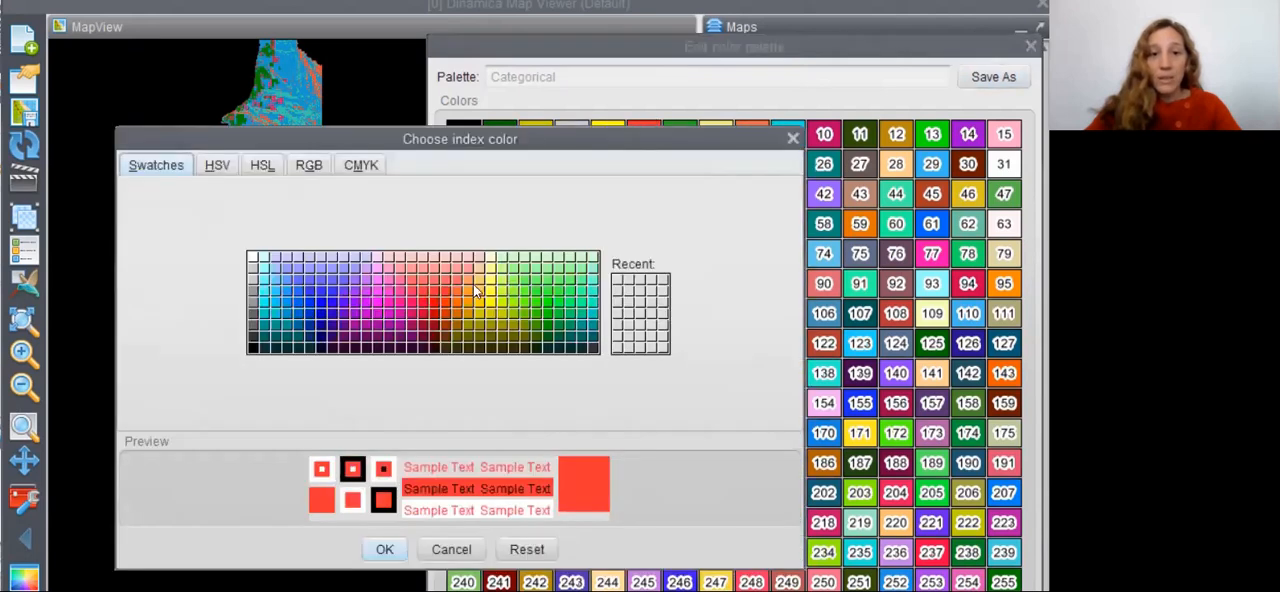
pyautogui.click(412, 302)
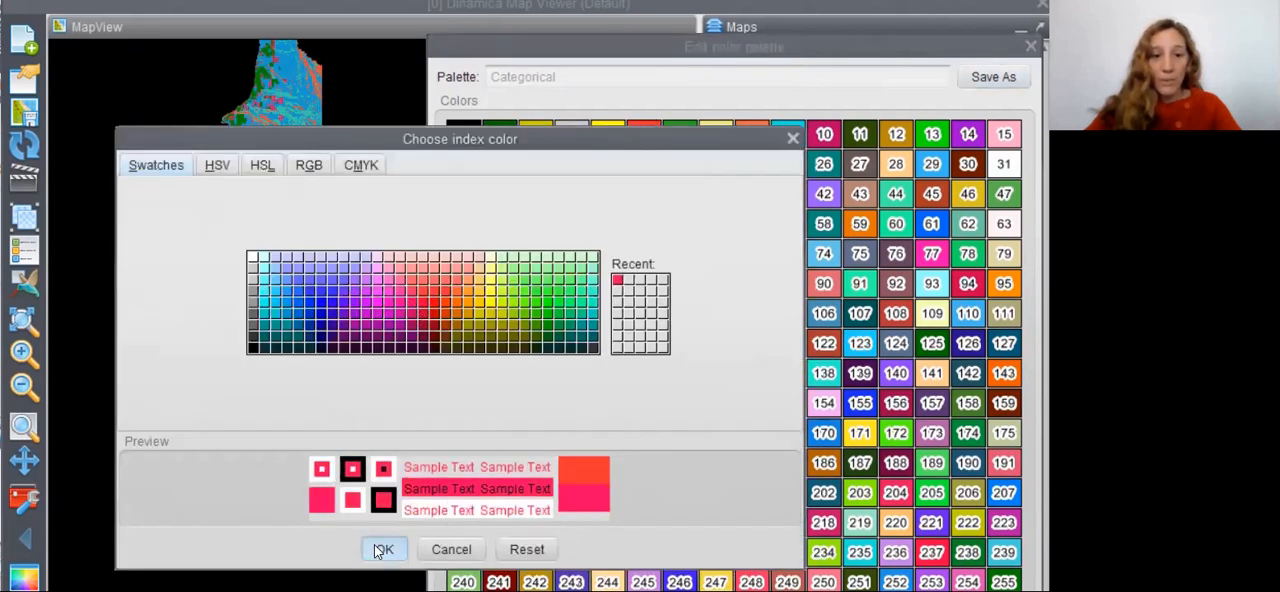
pyautogui.click(384, 549)
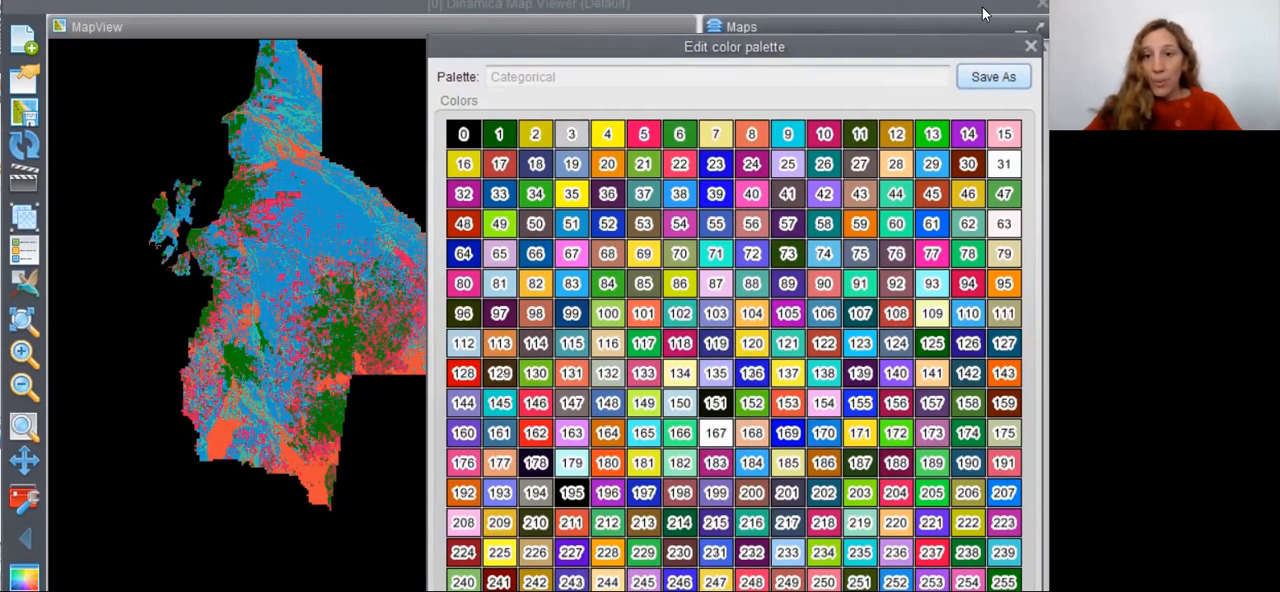
# - Save the edited palette as paleta_nueva, overwriting the existing palette file, and close the palette editor
pyautogui.click(980, 80)
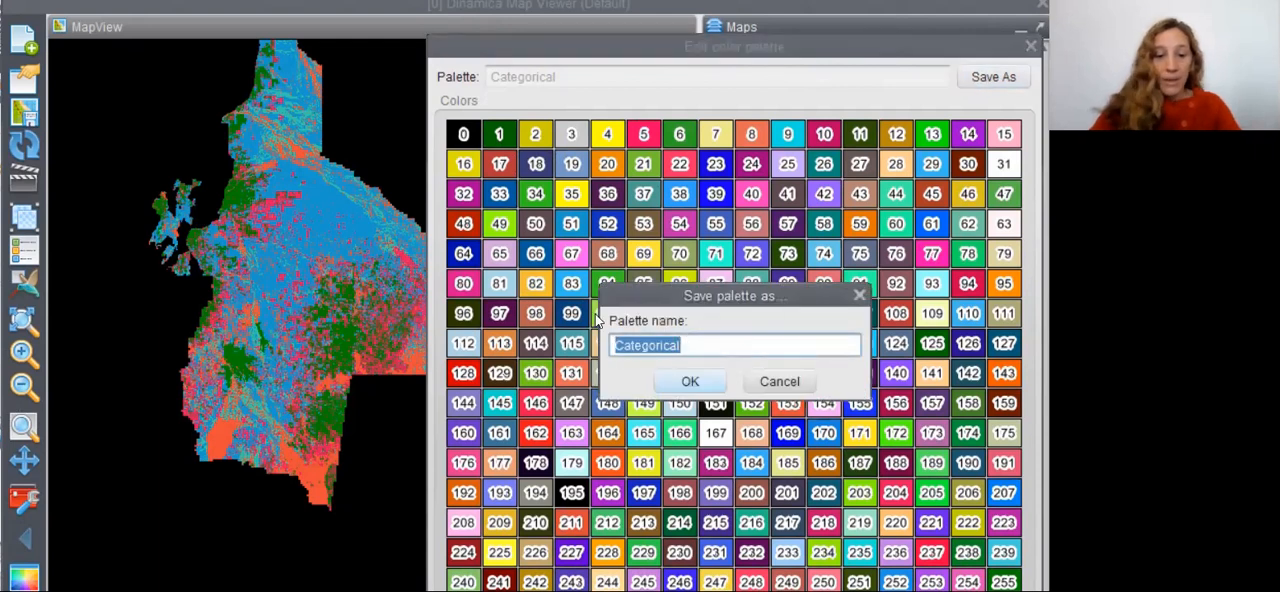
pyautogui.write('paleta')
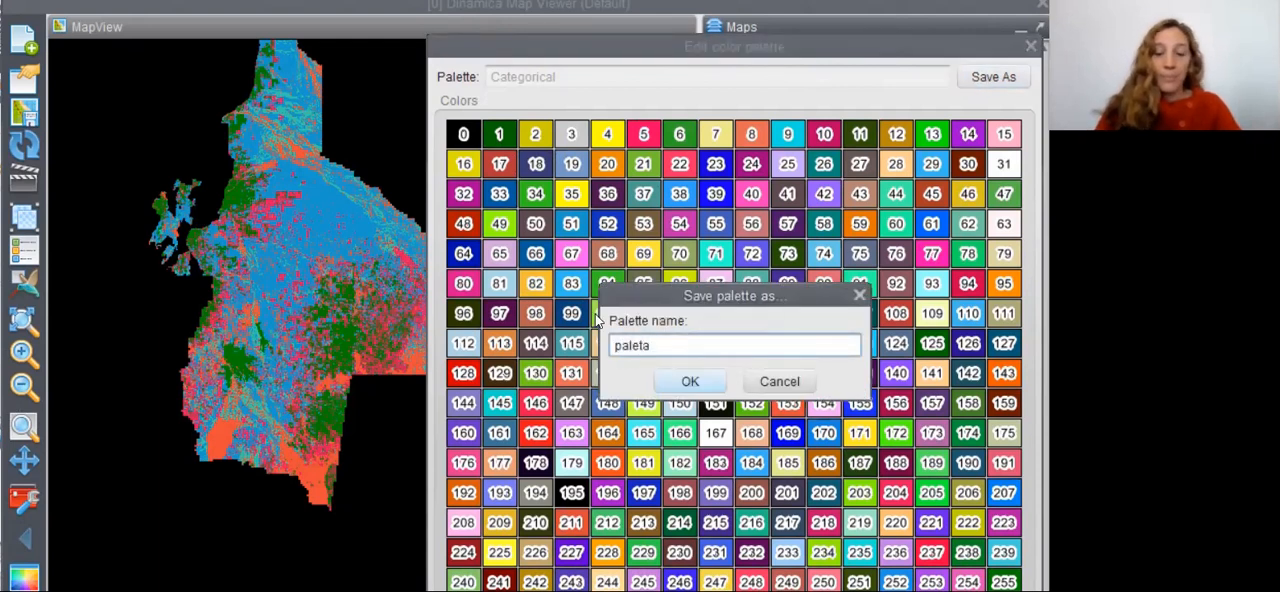
pyautogui.write('_')
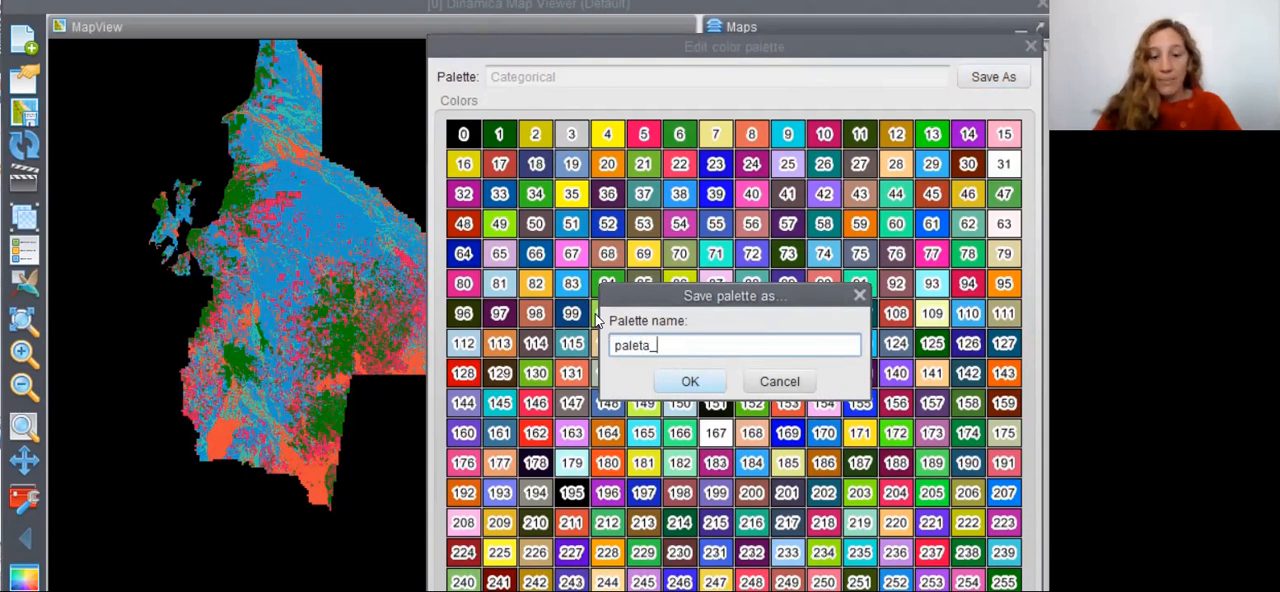
pyautogui.write('nueva')
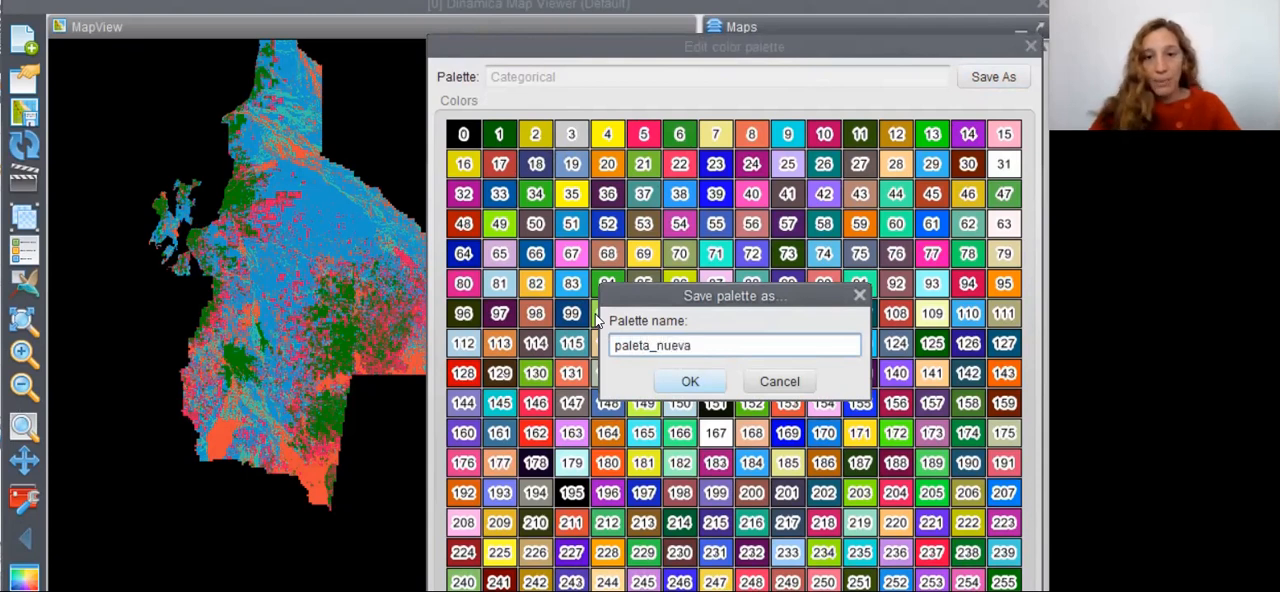
pyautogui.click(690, 382)
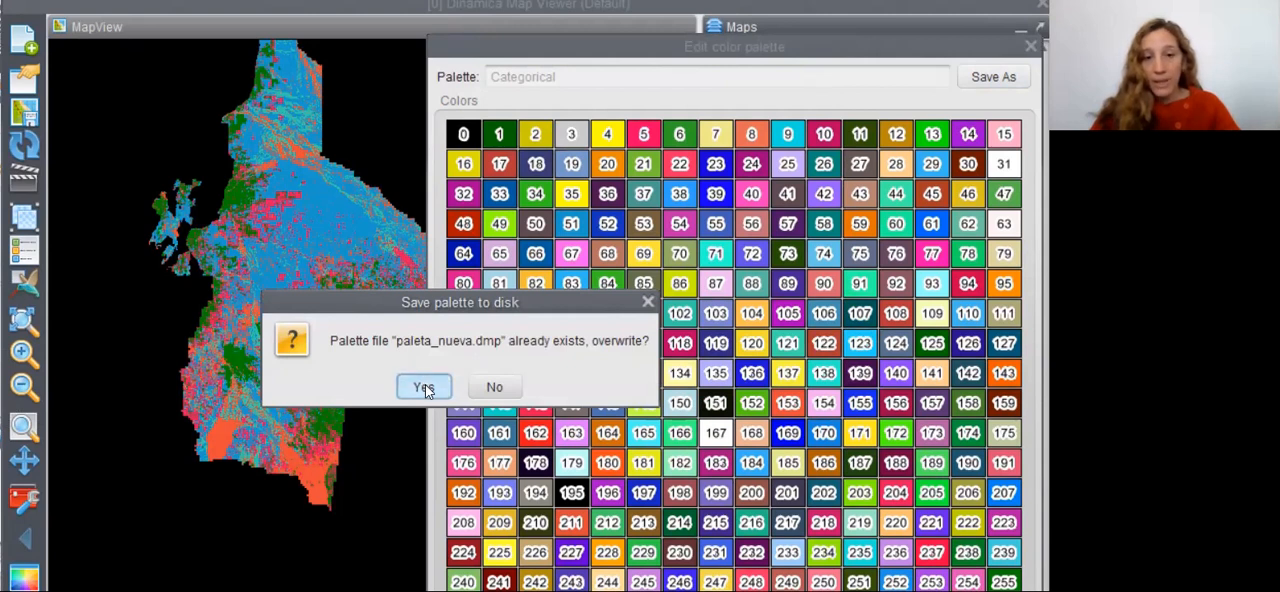
pyautogui.click(425, 387)
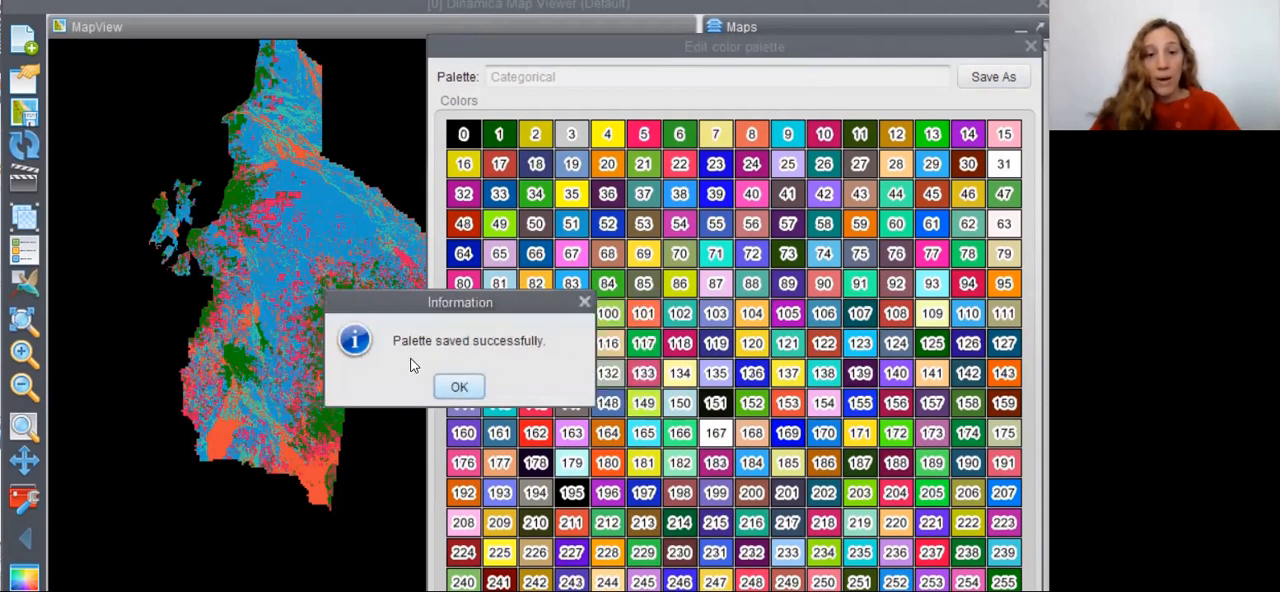
pyautogui.click(462, 388)
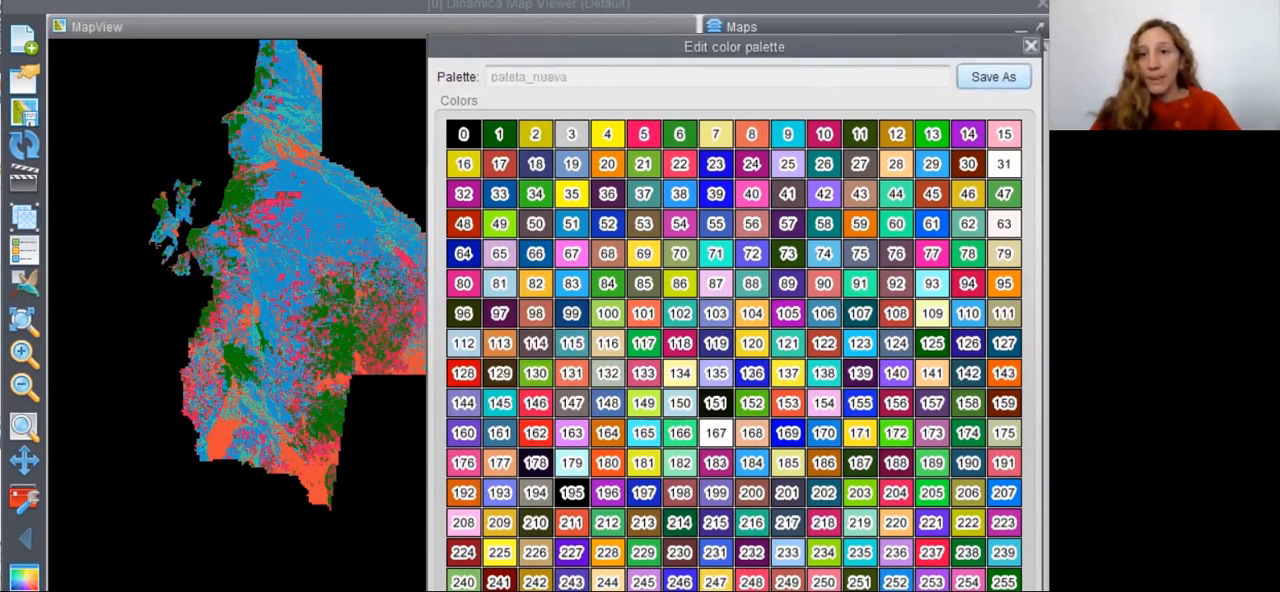
pyautogui.click(1030, 46)
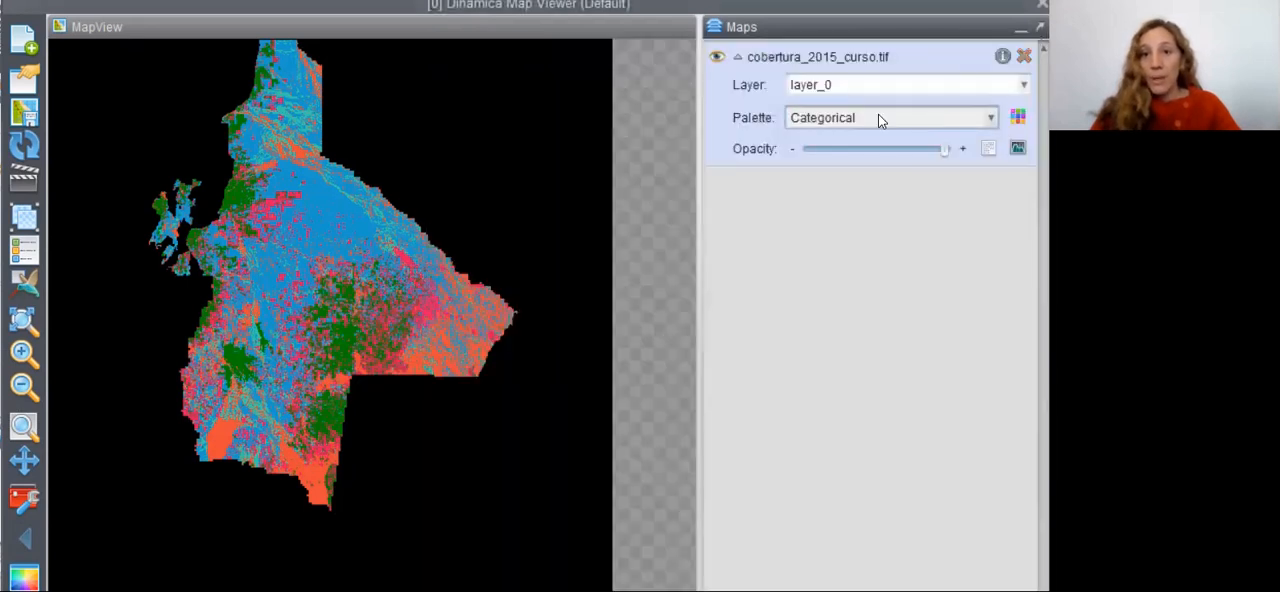
# - Apply the Paleta_nueva palette to layer_0 of cobertura_2015_curso.tif
pyautogui.click(985, 121)
pyautogui.scroll(-1, 880, 250)
pyautogui.scroll(-6, 878, 260)
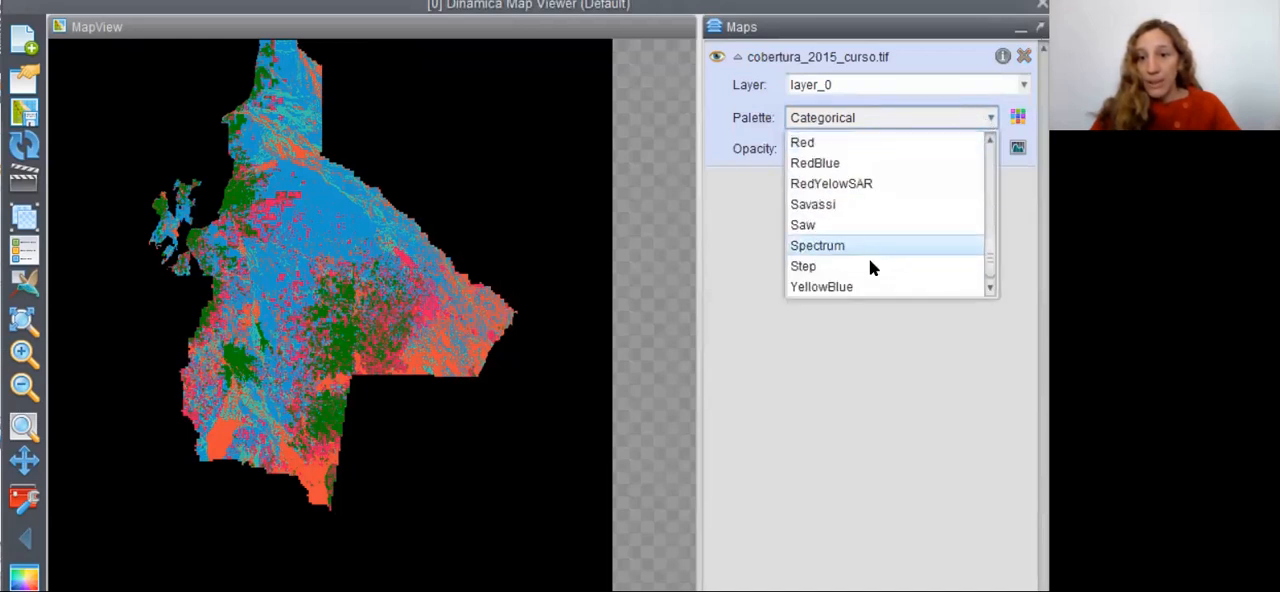
pyautogui.scroll(1, 863, 209)
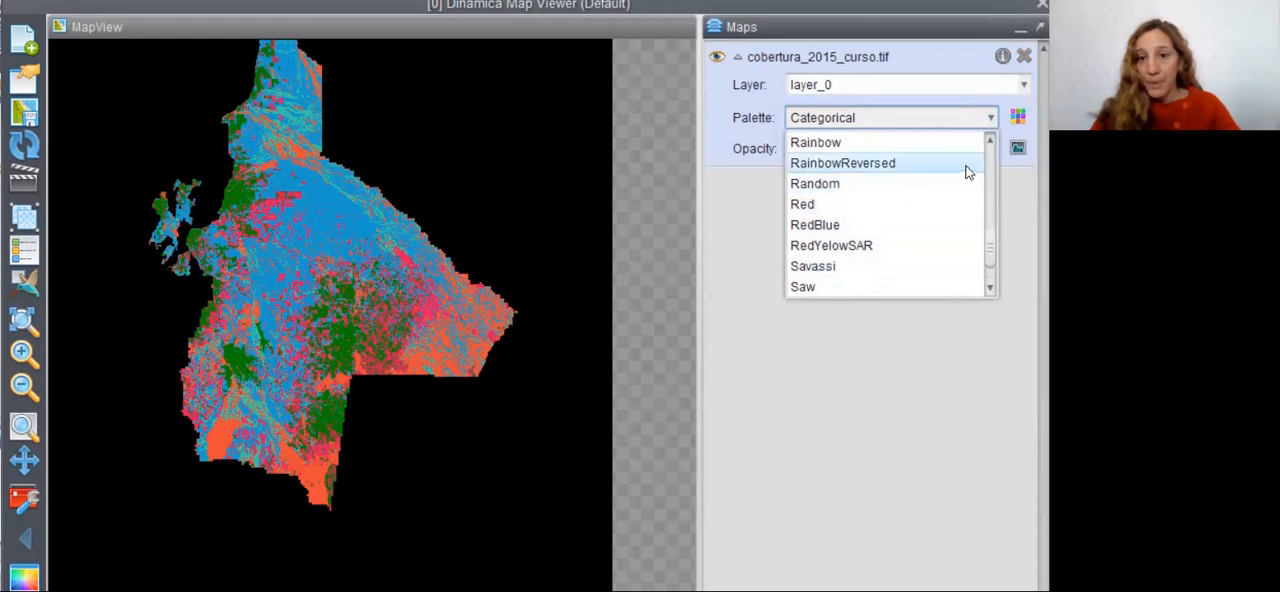
pyautogui.scroll(2, 950, 172)
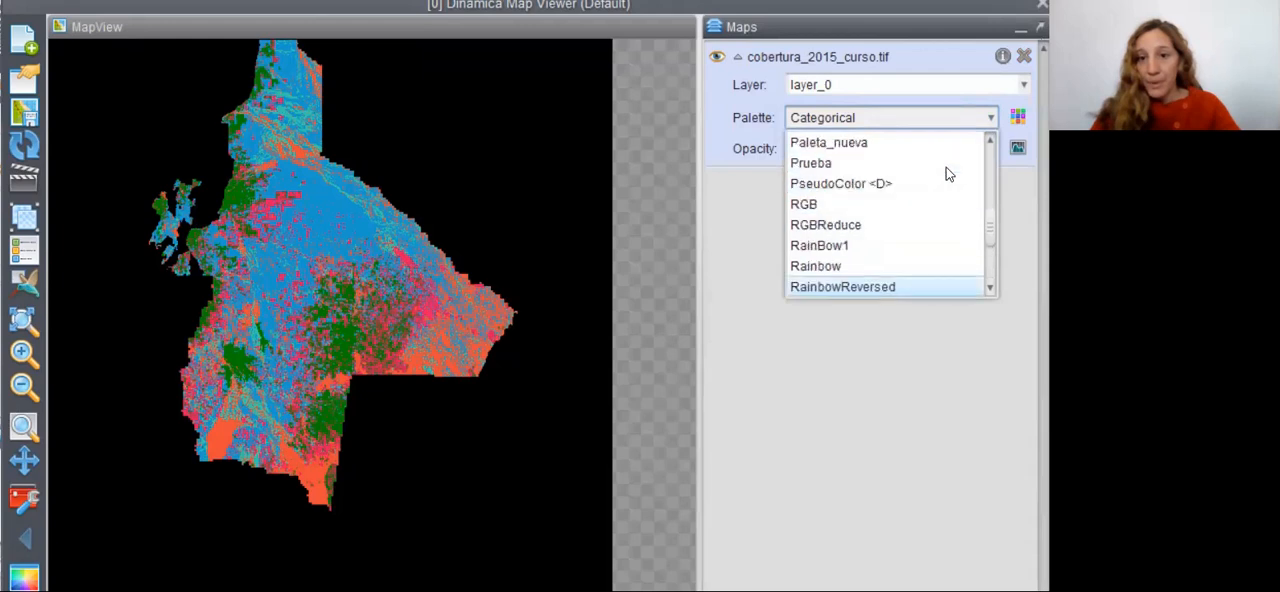
pyautogui.click(893, 144)
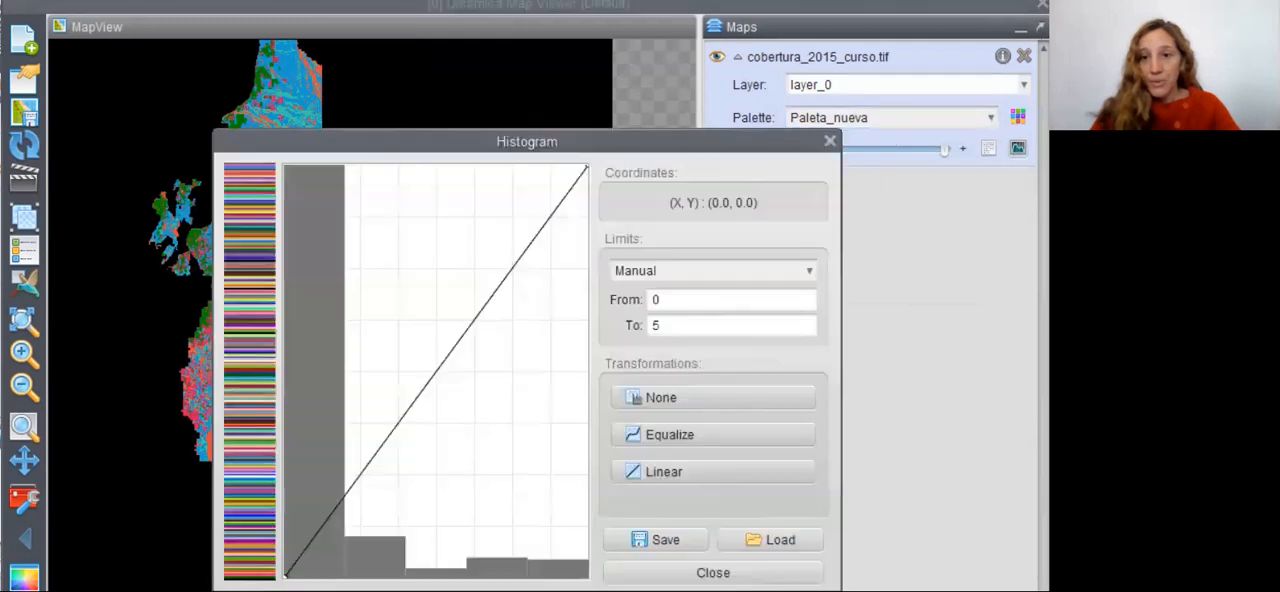
# - Set the layer's histogram transformation to None, then close the histogram and the map viewer
pyautogui.click(683, 400)
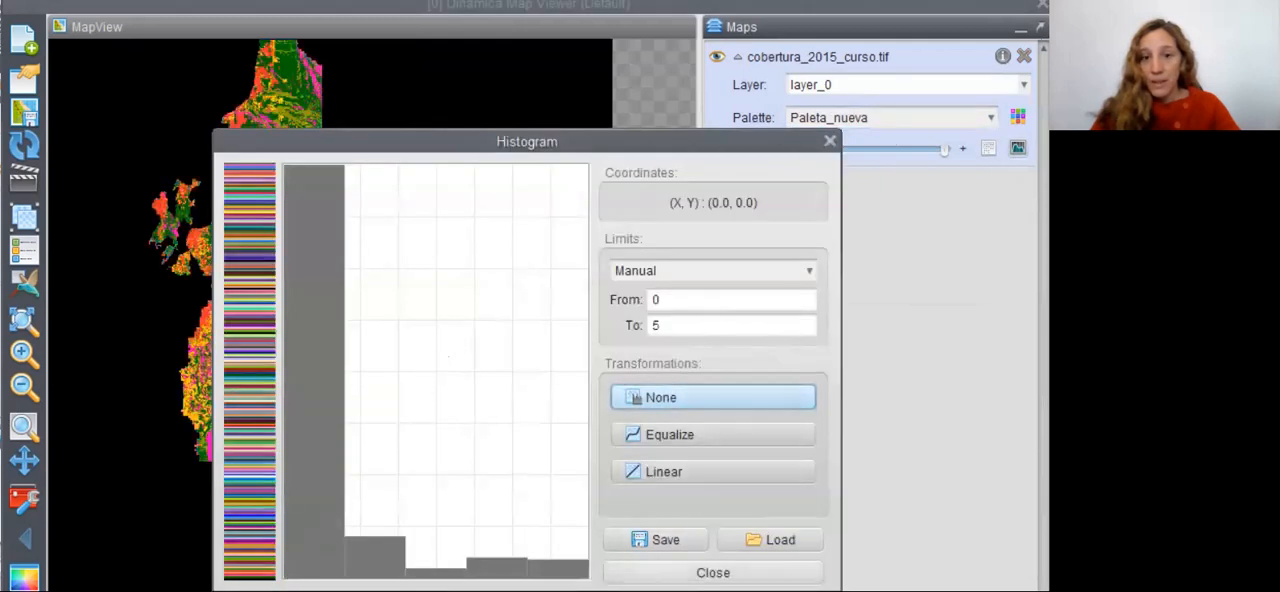
pyautogui.click(713, 572)
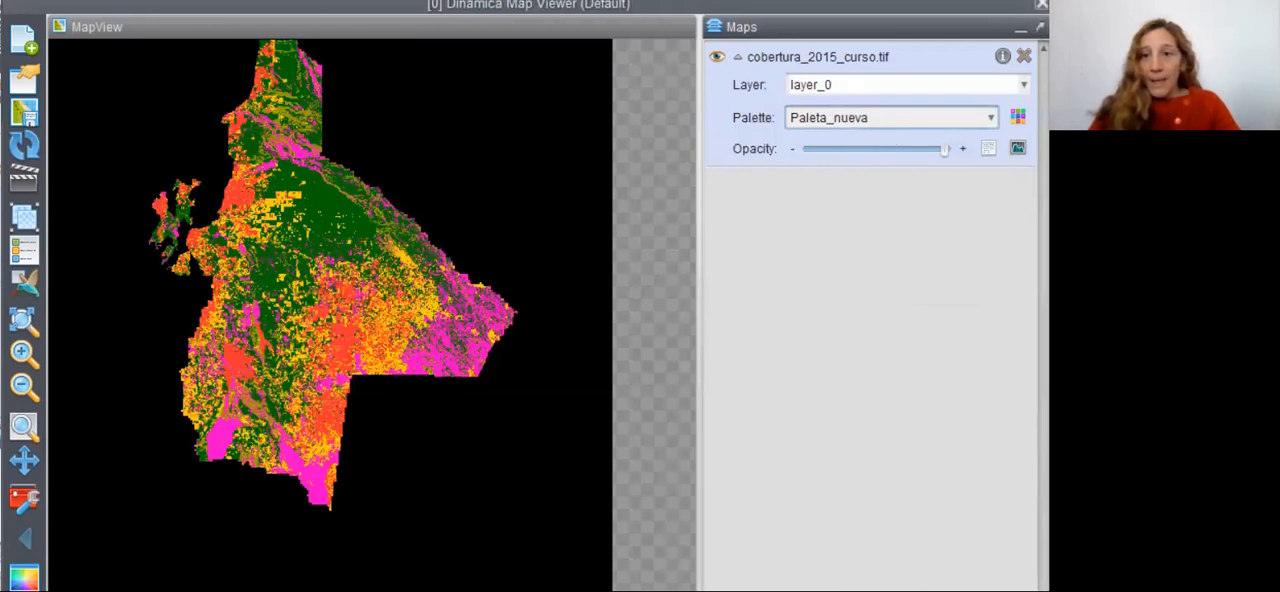
pyautogui.click(1041, 4)
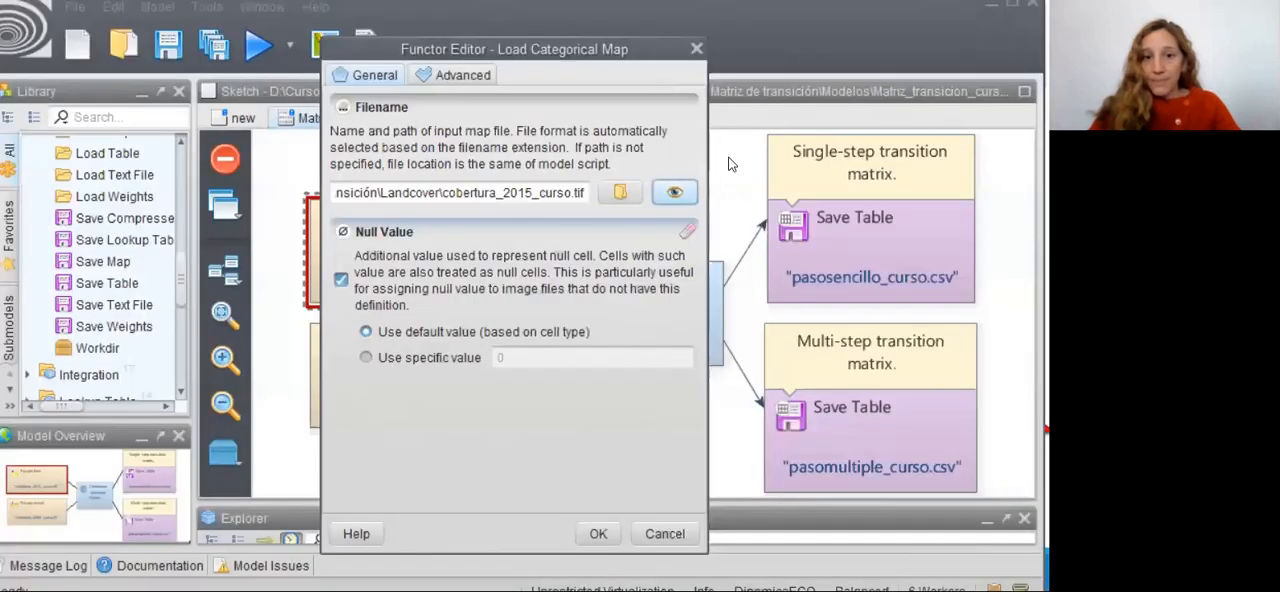
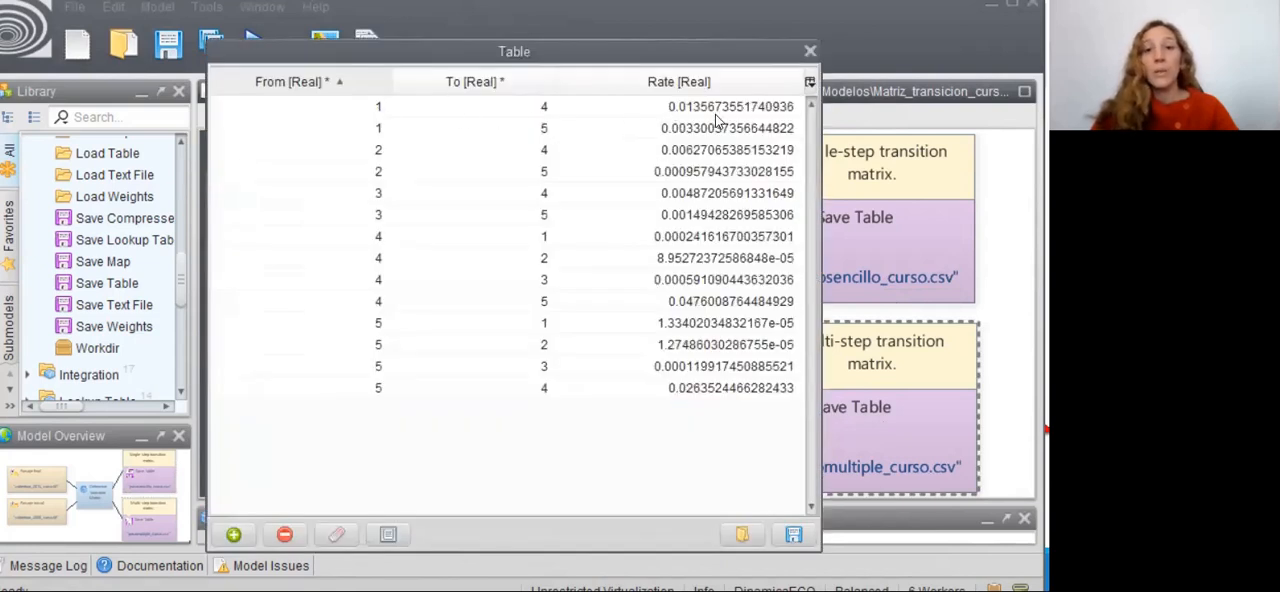
# - Close the multi-step matrix table and its Save Table editor, and create a new model script
pyautogui.click(809, 52)
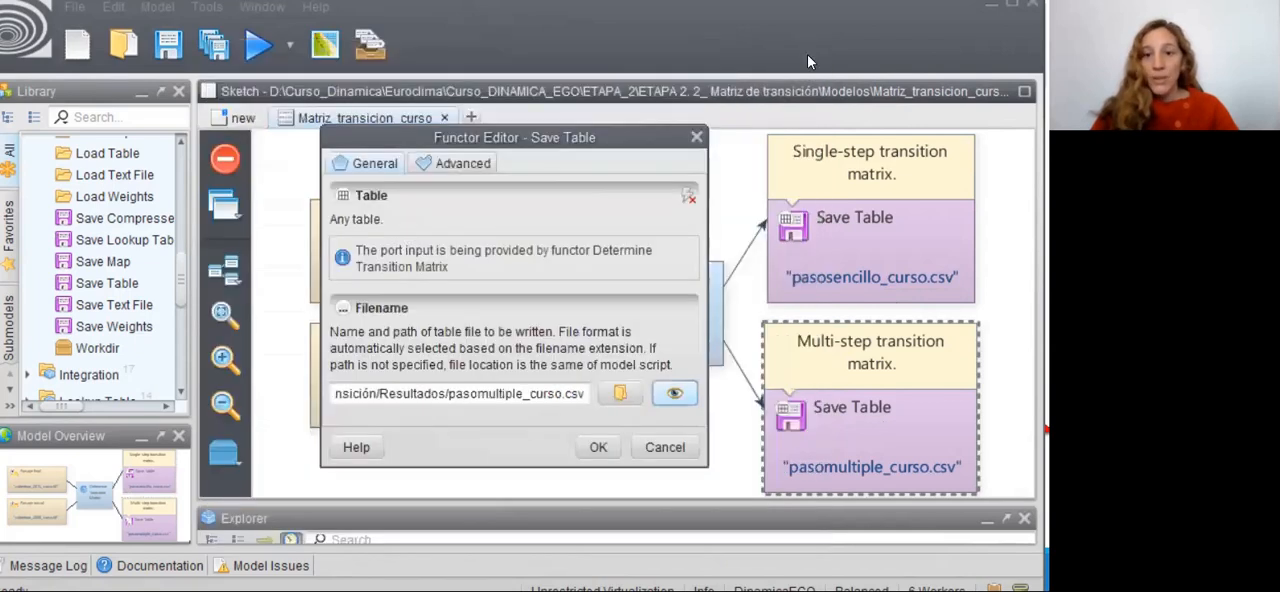
pyautogui.click(695, 139)
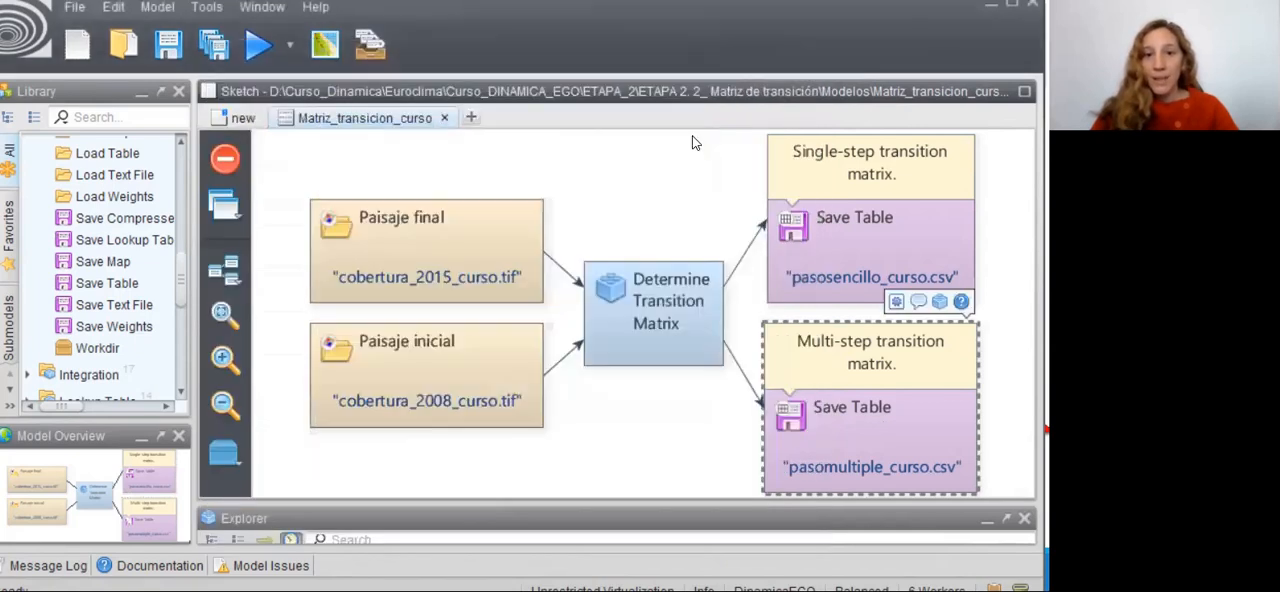
pyautogui.click(471, 118)
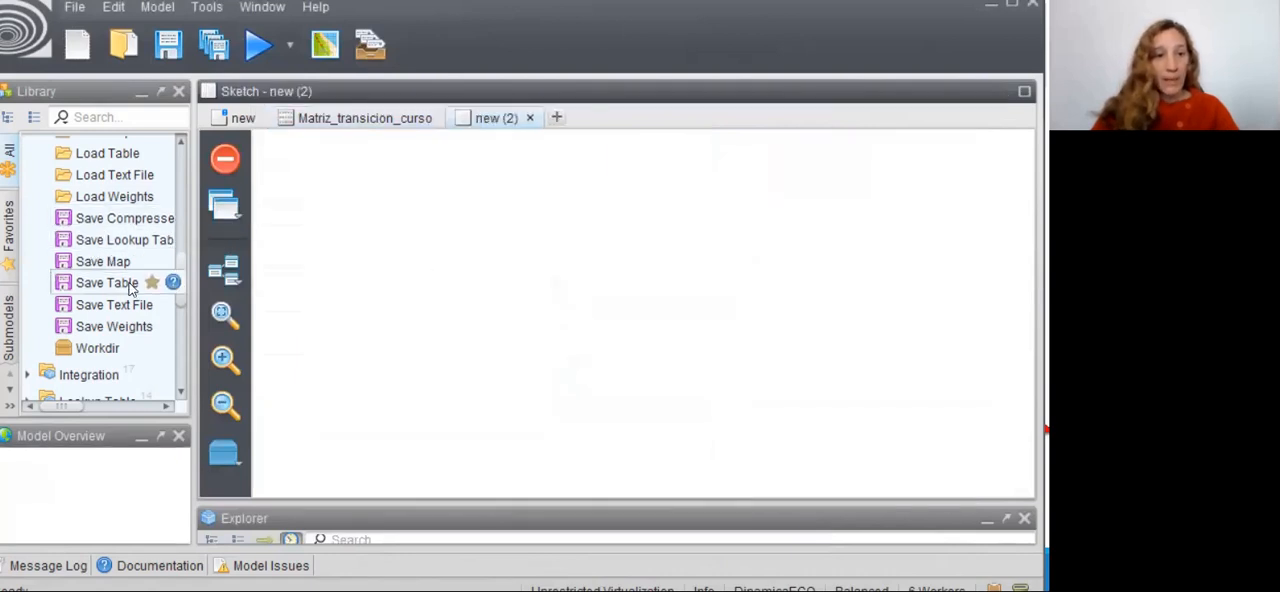
# - Add two Load Categorical Map functors from the Input/Output library group to the new script, one above the other
pyautogui.moveTo(181, 281); pyautogui.dragTo(184, 262)
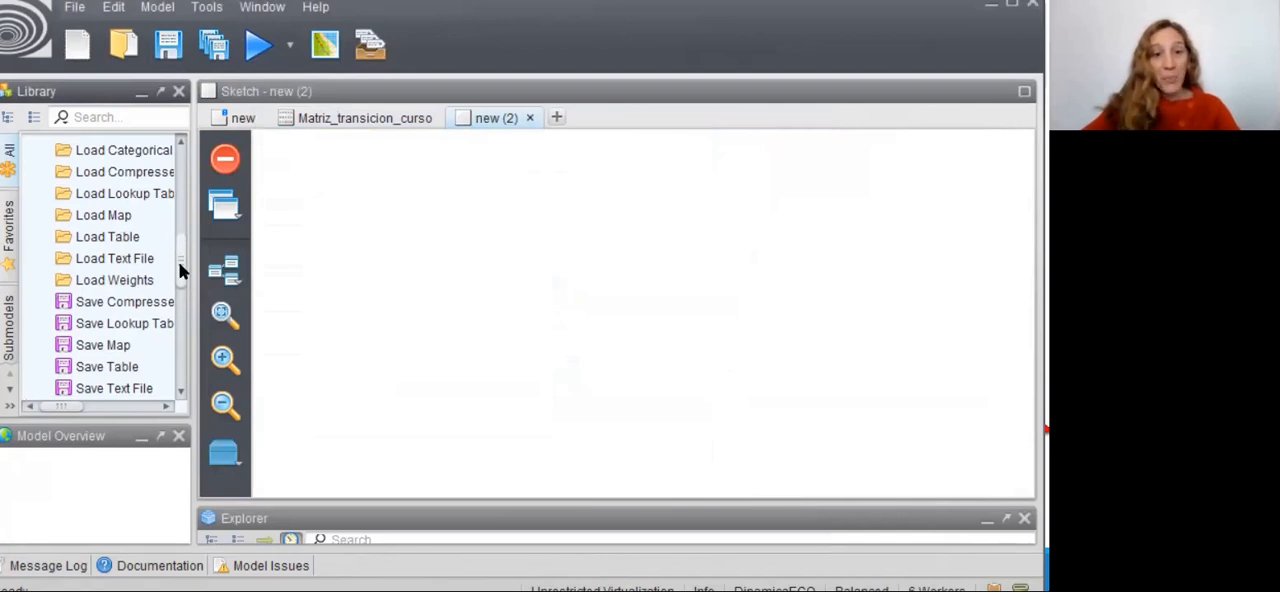
pyautogui.moveTo(181, 270); pyautogui.dragTo(181, 260)
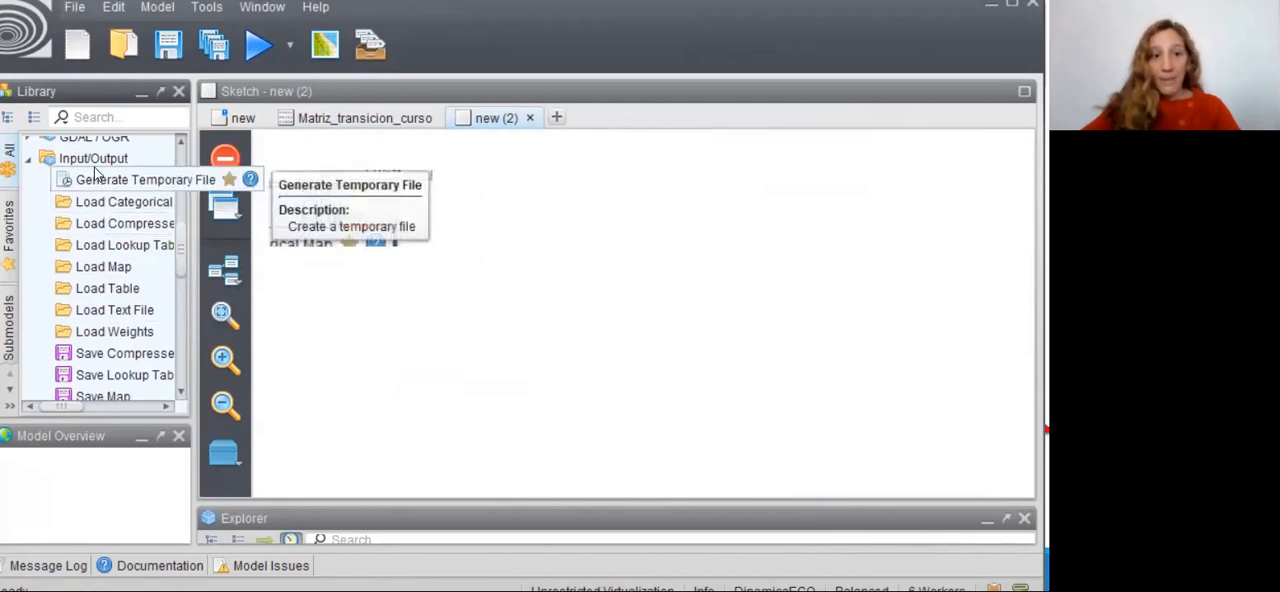
pyautogui.moveTo(108, 205); pyautogui.dragTo(374, 200)
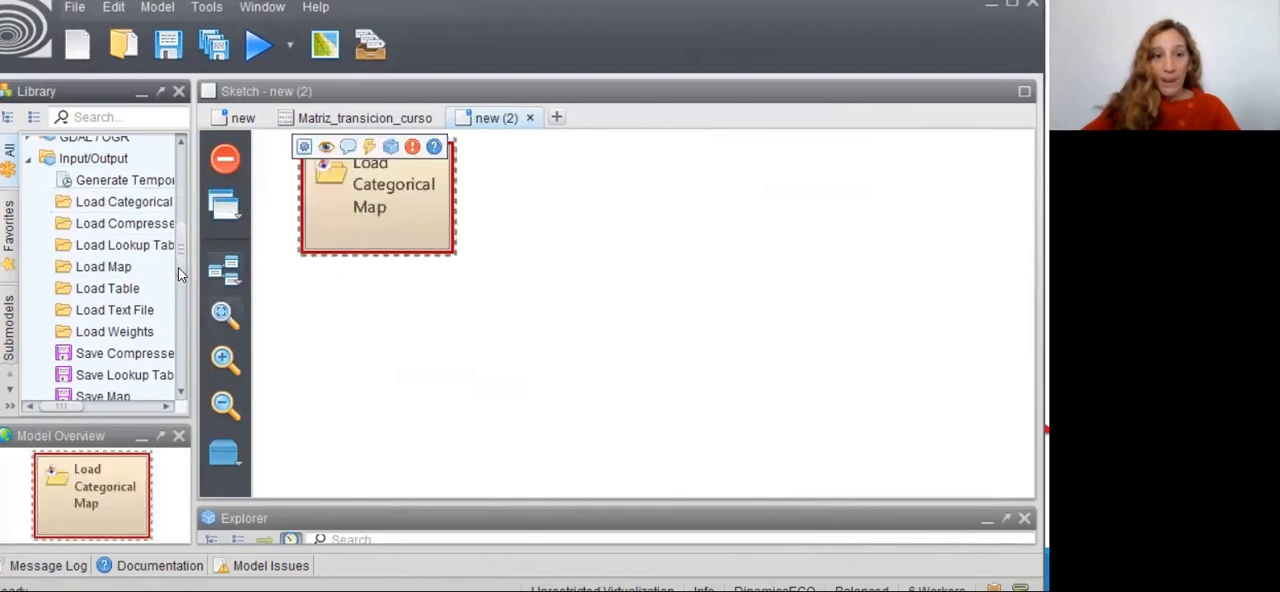
pyautogui.moveTo(200, 202); pyautogui.dragTo(392, 401)
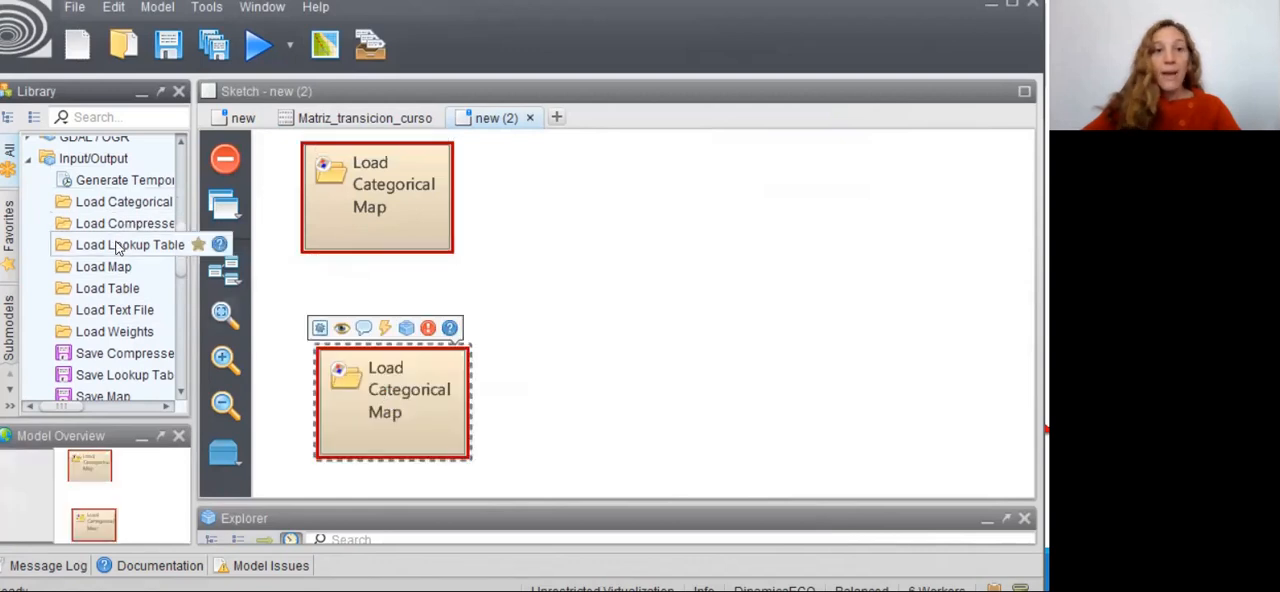
pyautogui.moveTo(97, 274); pyautogui.dragTo(604, 259)
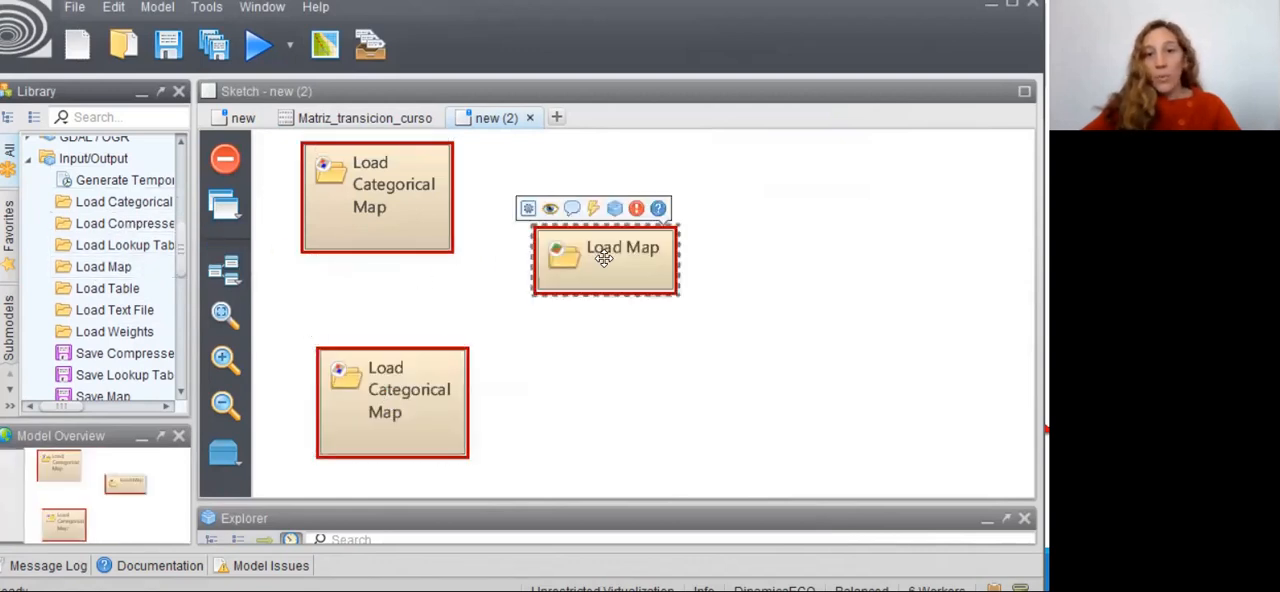
pyautogui.click(499, 329)
pyautogui.click(618, 275)
pyautogui.press('Delete')
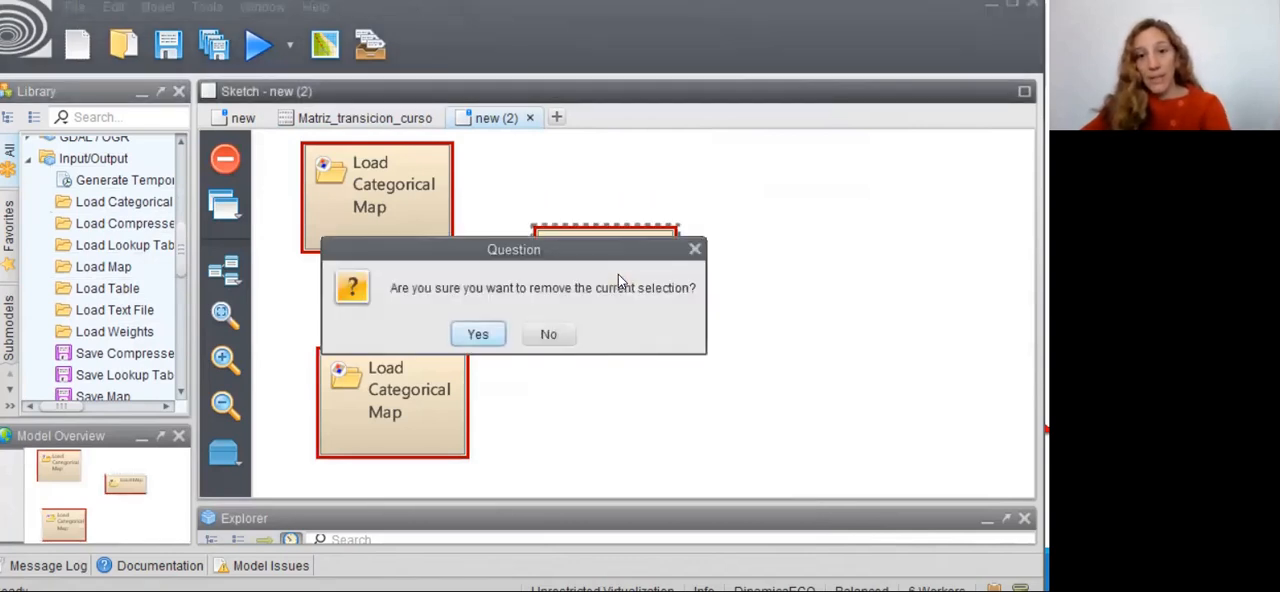
pyautogui.click(487, 334)
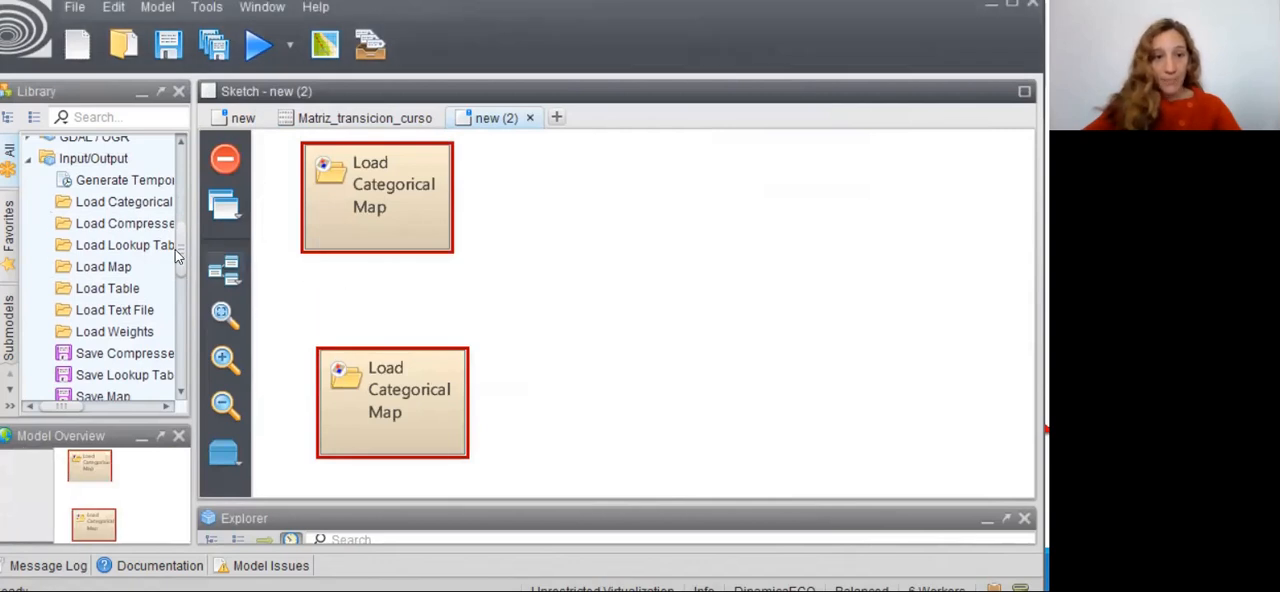
# - Add a Determine Transition Matrix functor beside the map loaders and a Save Table functor after it
pyautogui.moveTo(181, 262); pyautogui.dragTo(203, 182)
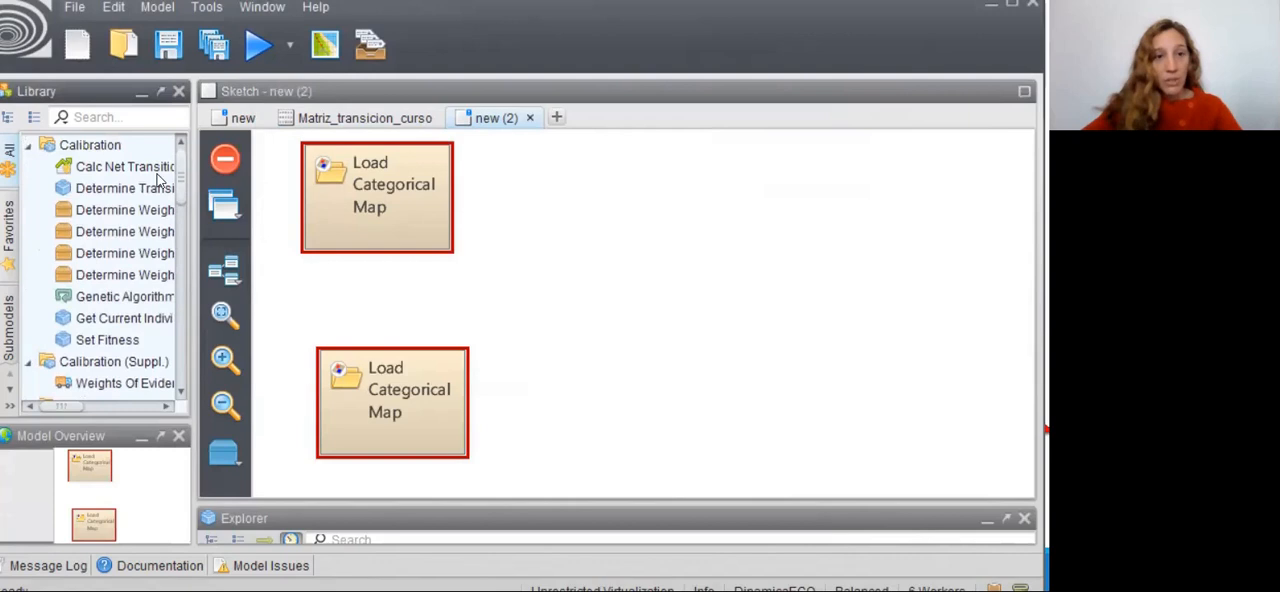
pyautogui.moveTo(107, 196); pyautogui.dragTo(585, 285)
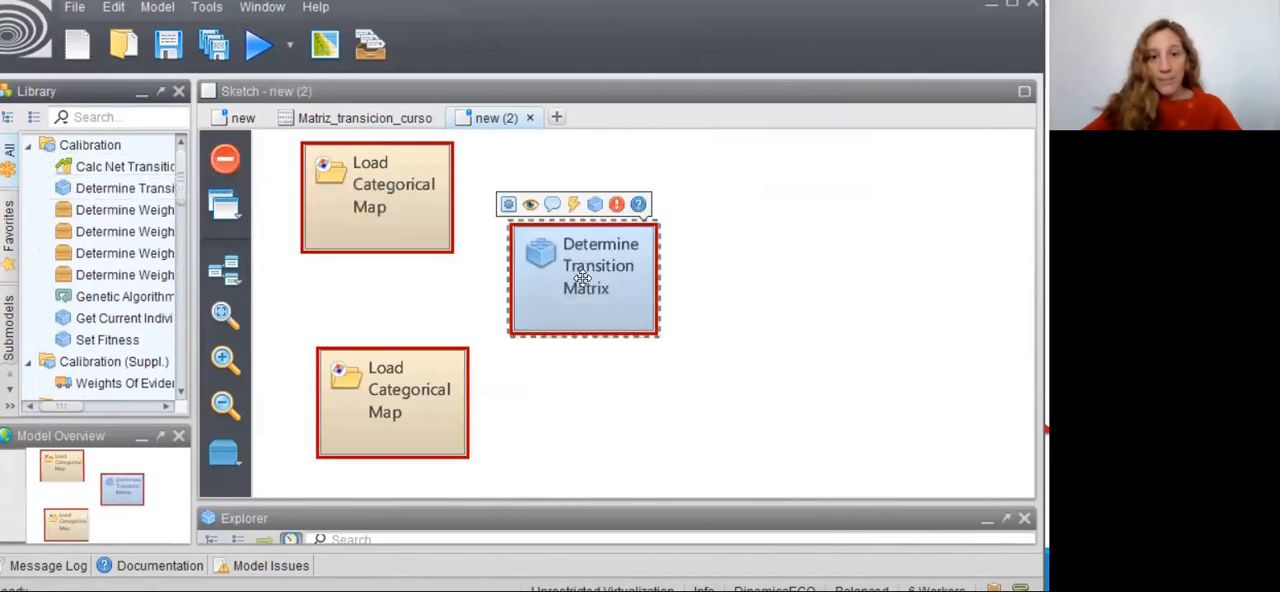
pyautogui.moveTo(182, 172); pyautogui.dragTo(203, 270)
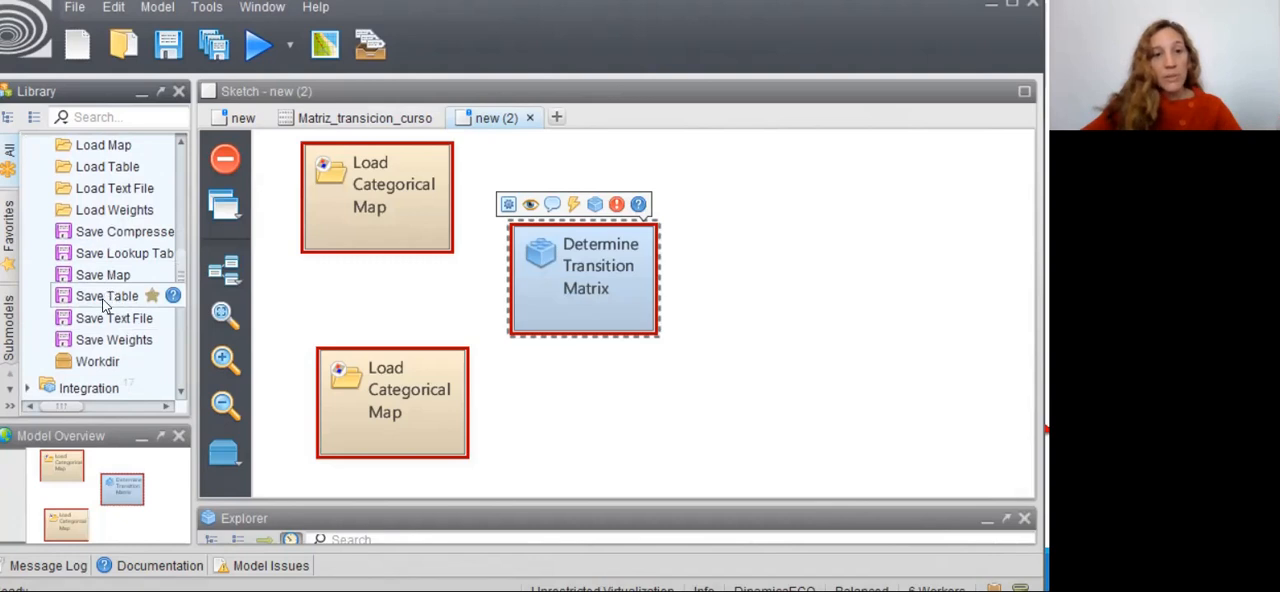
pyautogui.moveTo(88, 303); pyautogui.dragTo(787, 280)
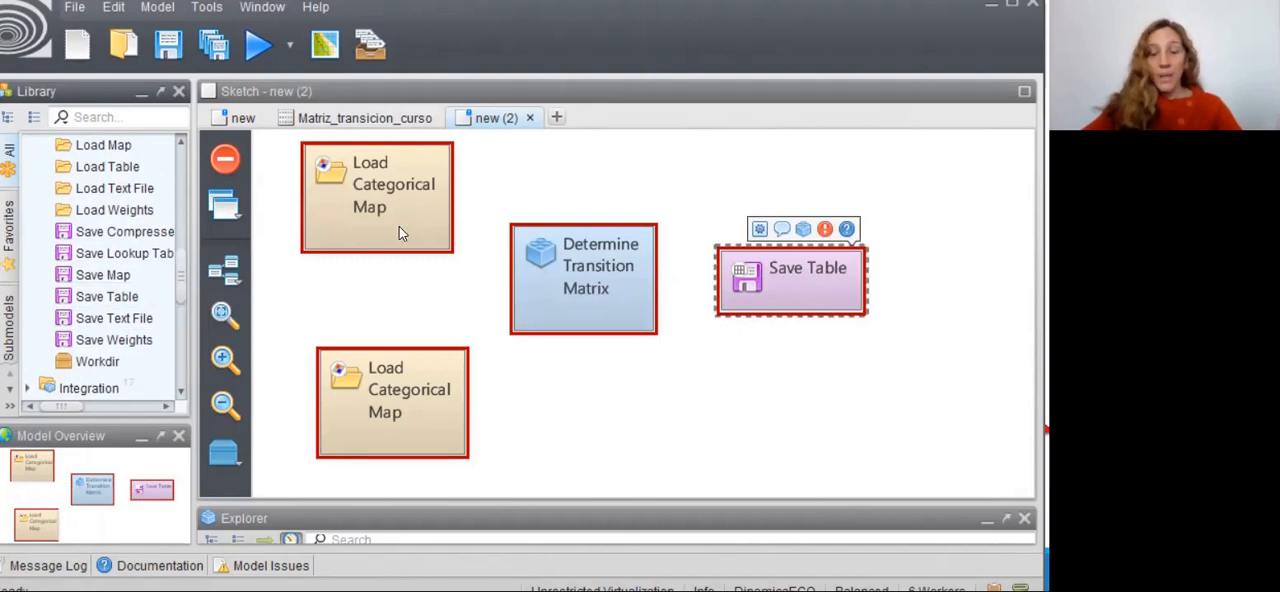
# - Connect the upper Load Categorical Map functor's Map output to the Initial Landscape input of Determine Transition Matrix
pyautogui.moveTo(399, 220); pyautogui.dragTo(405, 233)
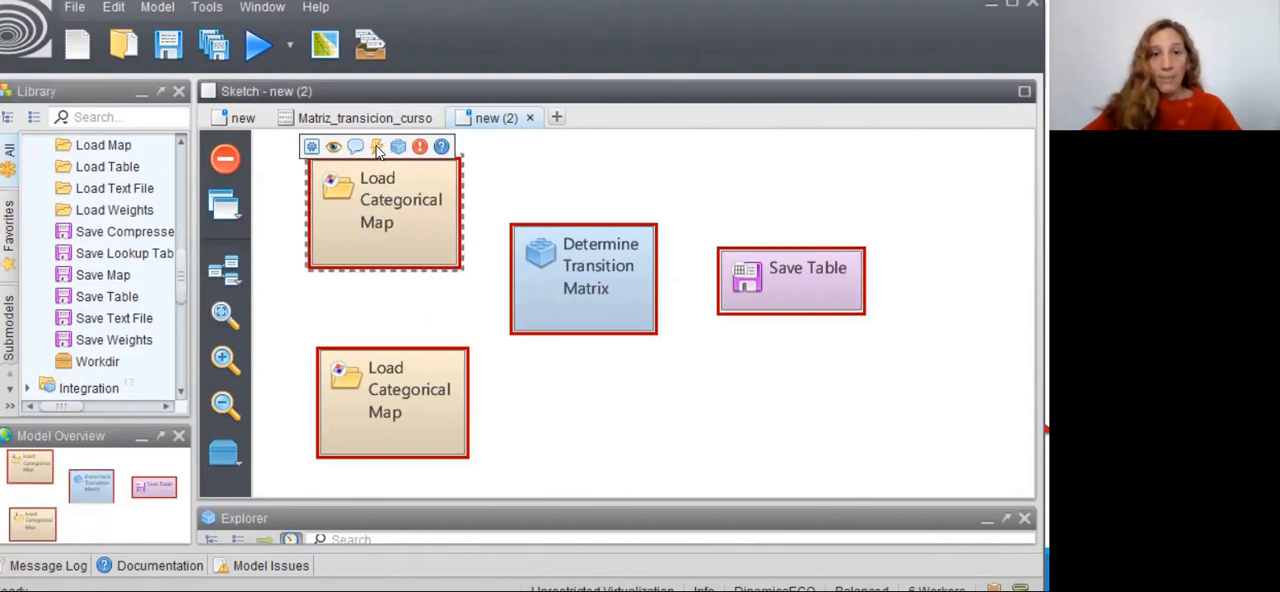
pyautogui.moveTo(378, 148); pyautogui.dragTo(552, 366)
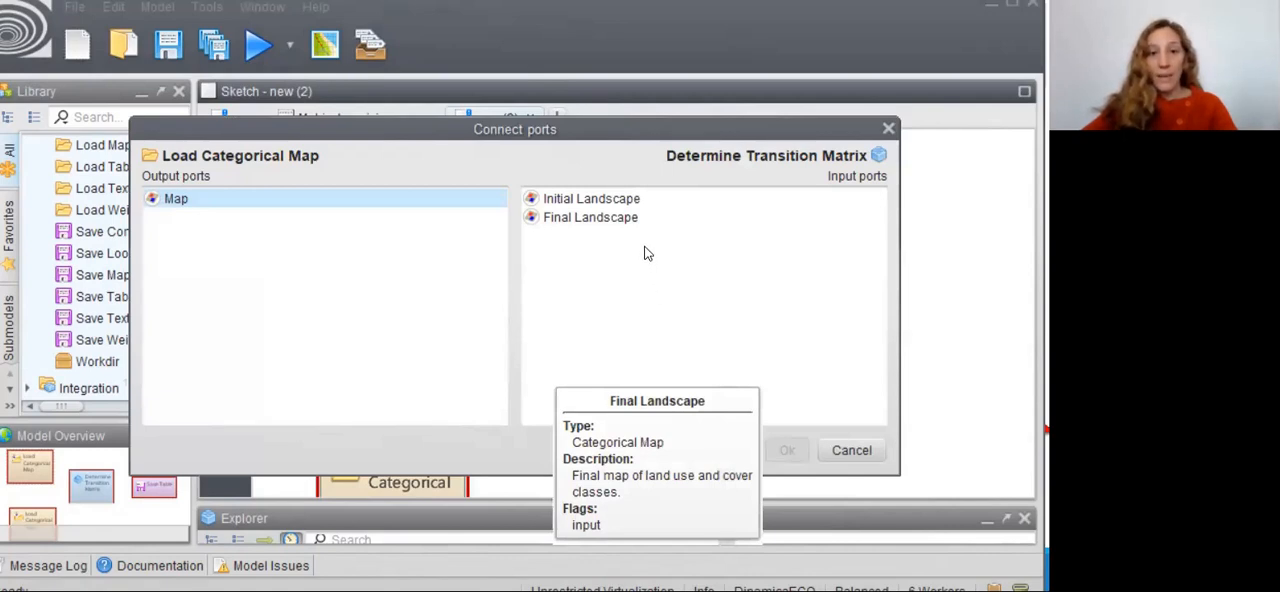
pyautogui.click(600, 204)
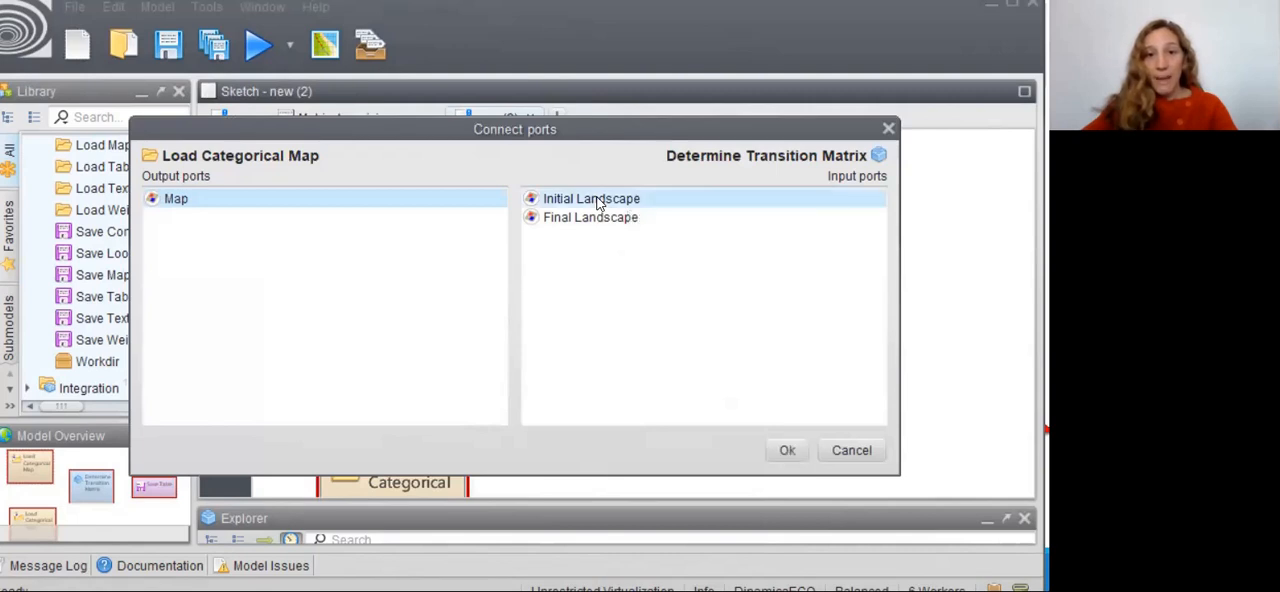
pyautogui.click(783, 451)
# - Set the upper Load Categorical Map to cobertura_2008_curso.tif from the Landcover folder and enable the default null value
pyautogui.doubleClick(399, 328)
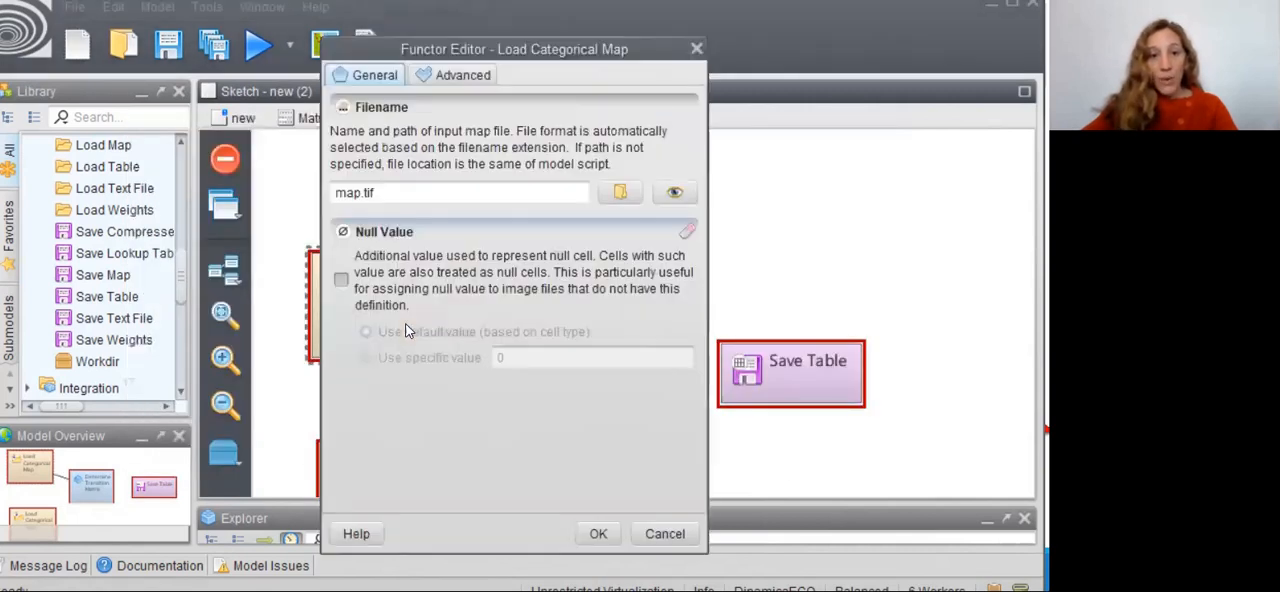
pyautogui.click(623, 197)
pyautogui.click(600, 141)
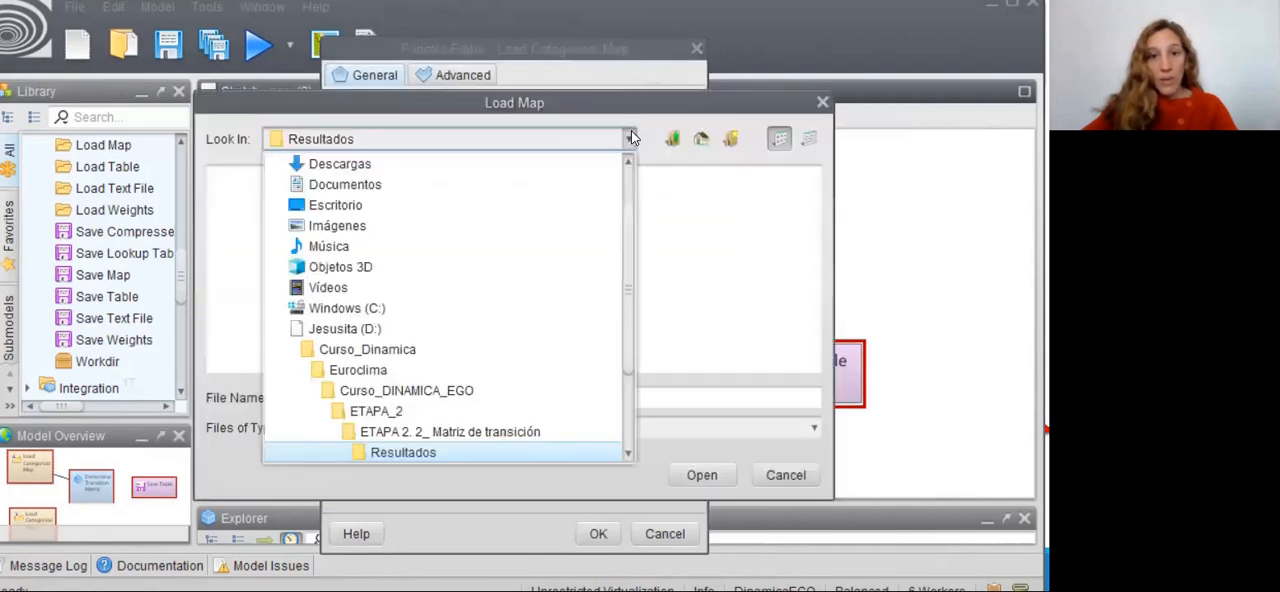
pyautogui.click(445, 429)
pyautogui.doubleClick(250, 199)
pyautogui.click(266, 180)
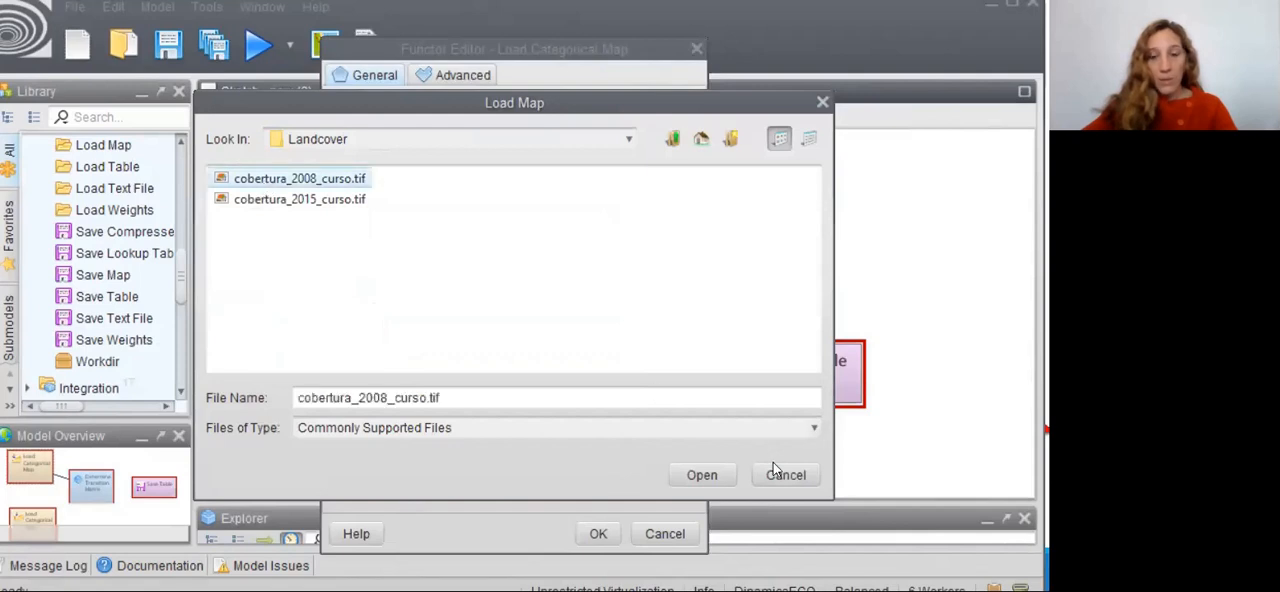
pyautogui.click(702, 474)
pyautogui.click(341, 280)
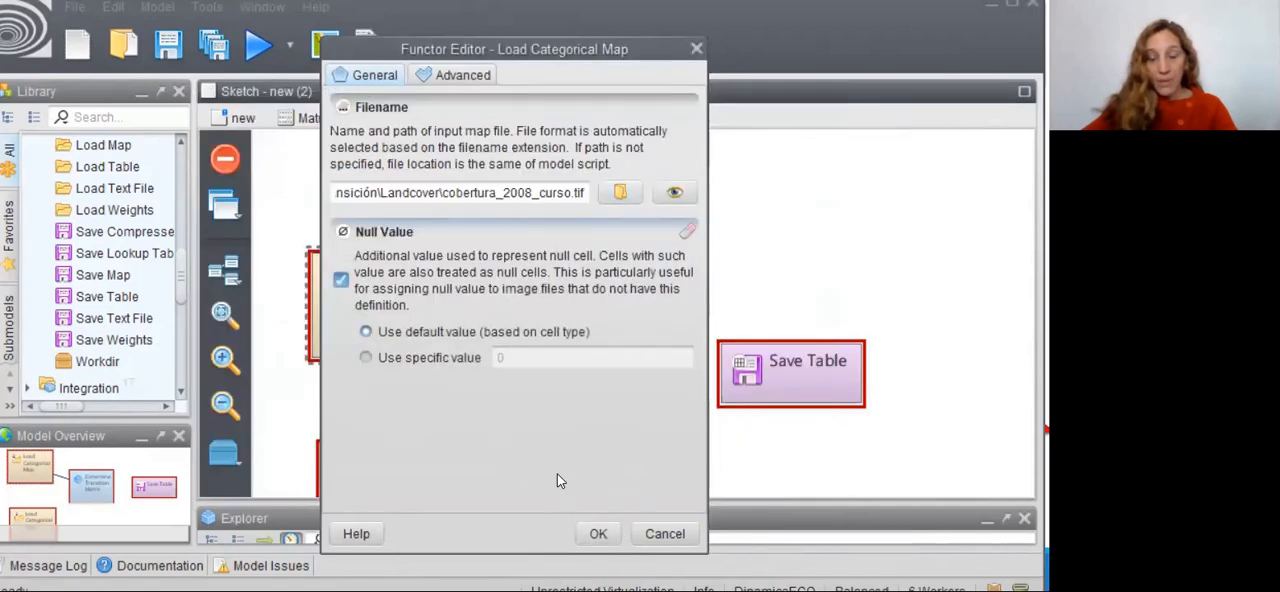
pyautogui.click(600, 533)
pyautogui.click(689, 479)
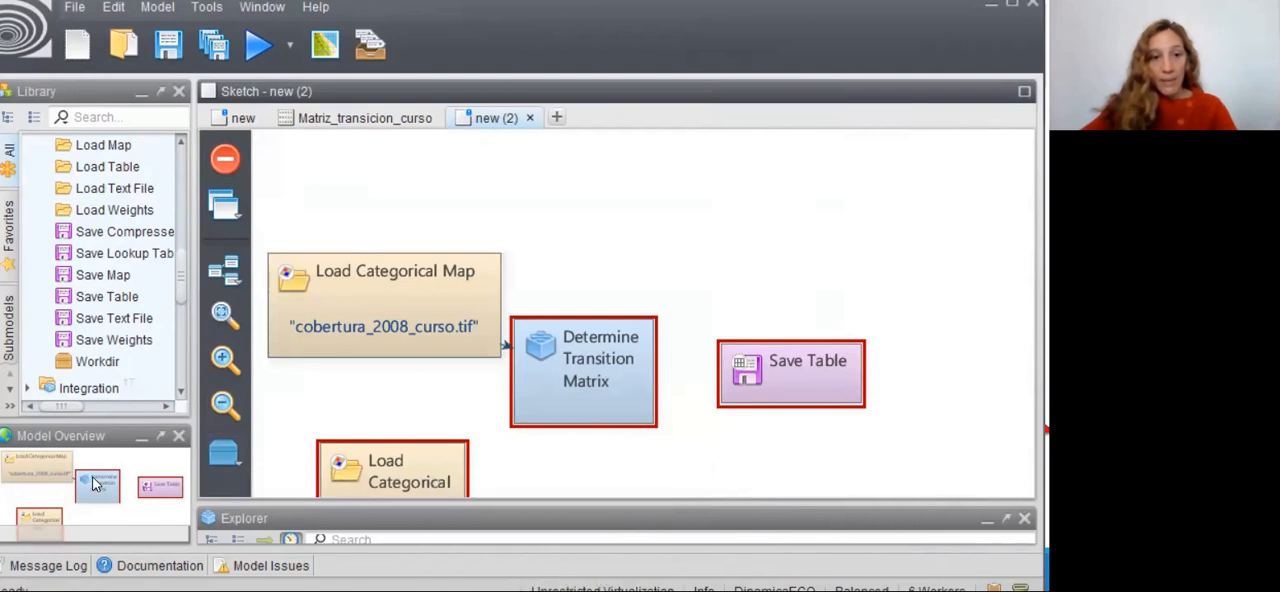
# - Connect the lower Load Categorical Map functor to Determine Transition Matrix
pyautogui.moveTo(101, 486)
pyautogui.mouseDown()
pyautogui.moveTo(104, 505)
pyautogui.moveTo(106, 482)
pyautogui.moveTo(121, 494)
pyautogui.moveTo(103, 507)
pyautogui.mouseUp()
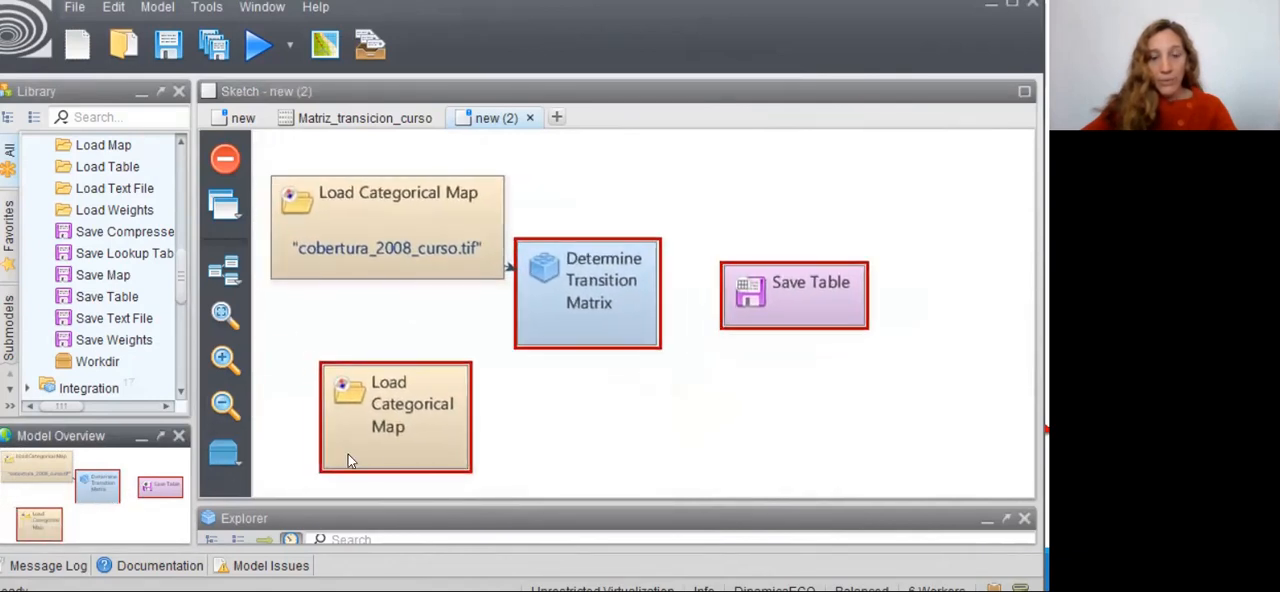
pyautogui.click(413, 430)
pyautogui.moveTo(391, 344); pyautogui.dragTo(572, 322)
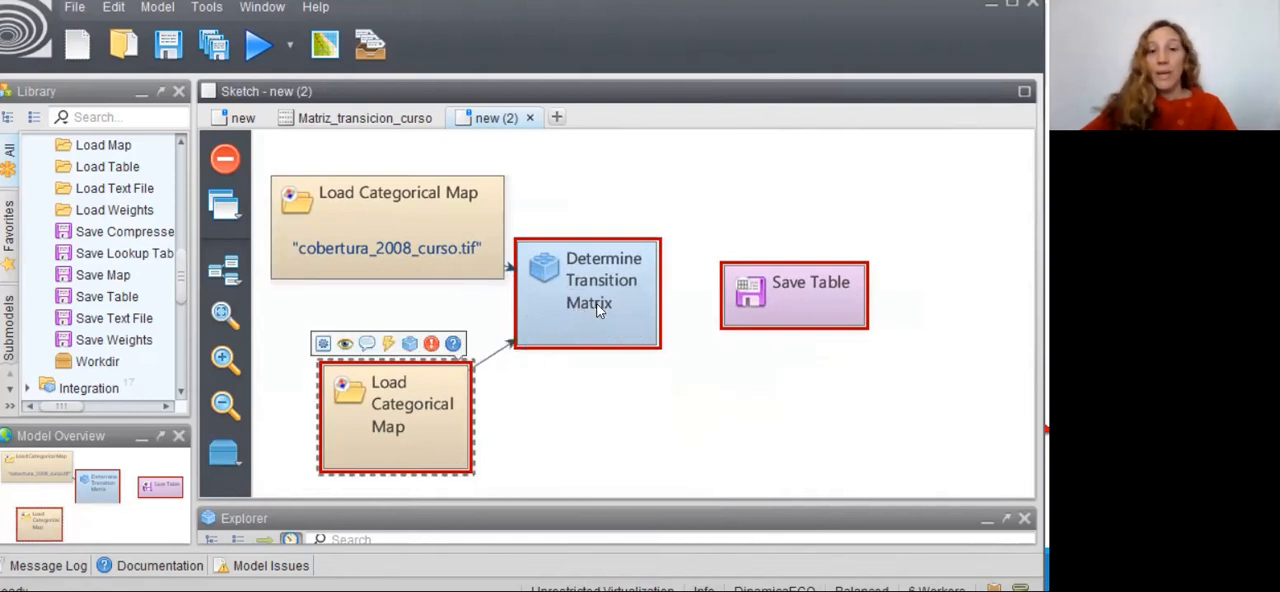
pyautogui.moveTo(606, 310)
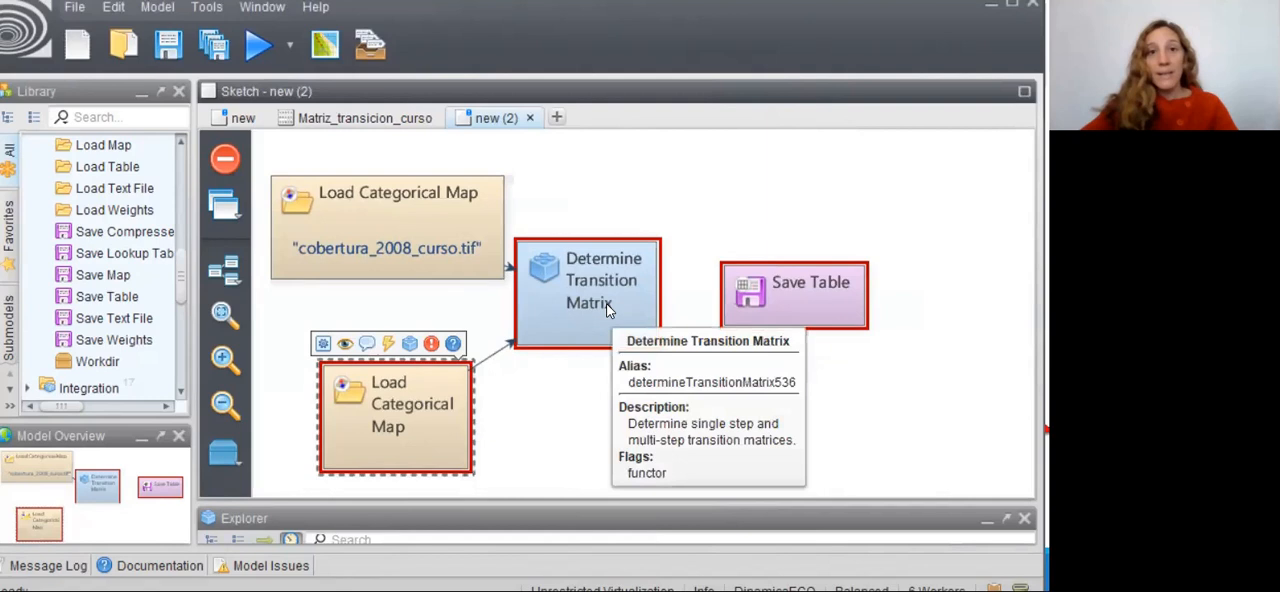
# - Set the lower Load Categorical Map to cobertura_2015_curso.tif from the Landcover folder and enable the default null value
pyautogui.moveTo(388, 425)
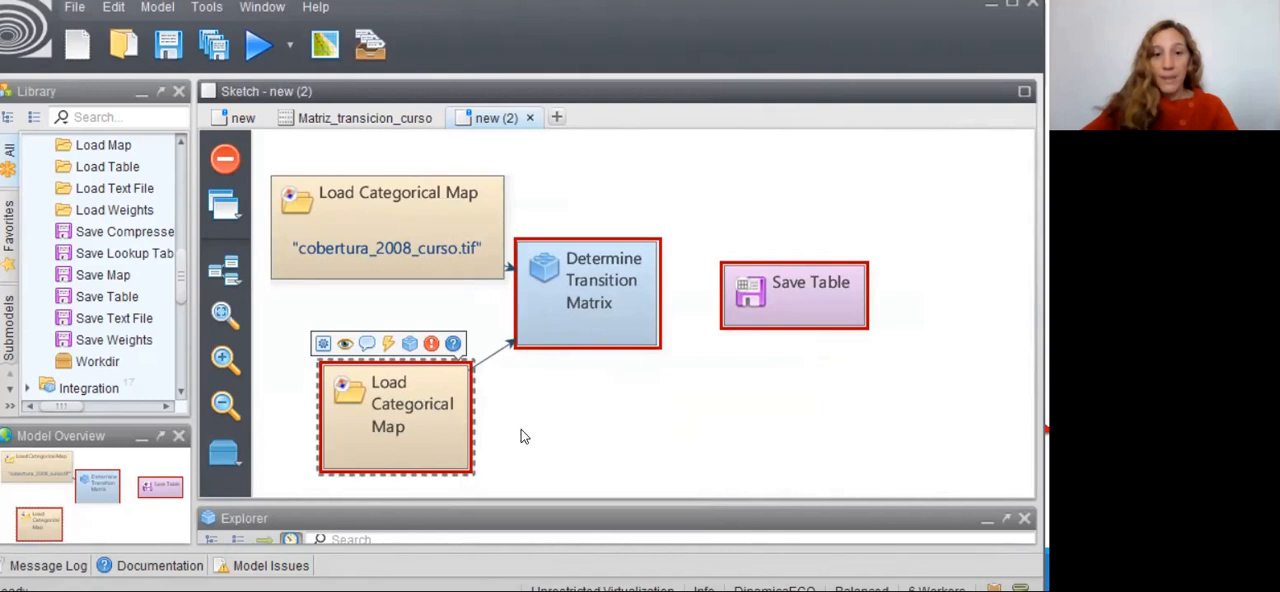
pyautogui.doubleClick(430, 412)
pyautogui.click(619, 194)
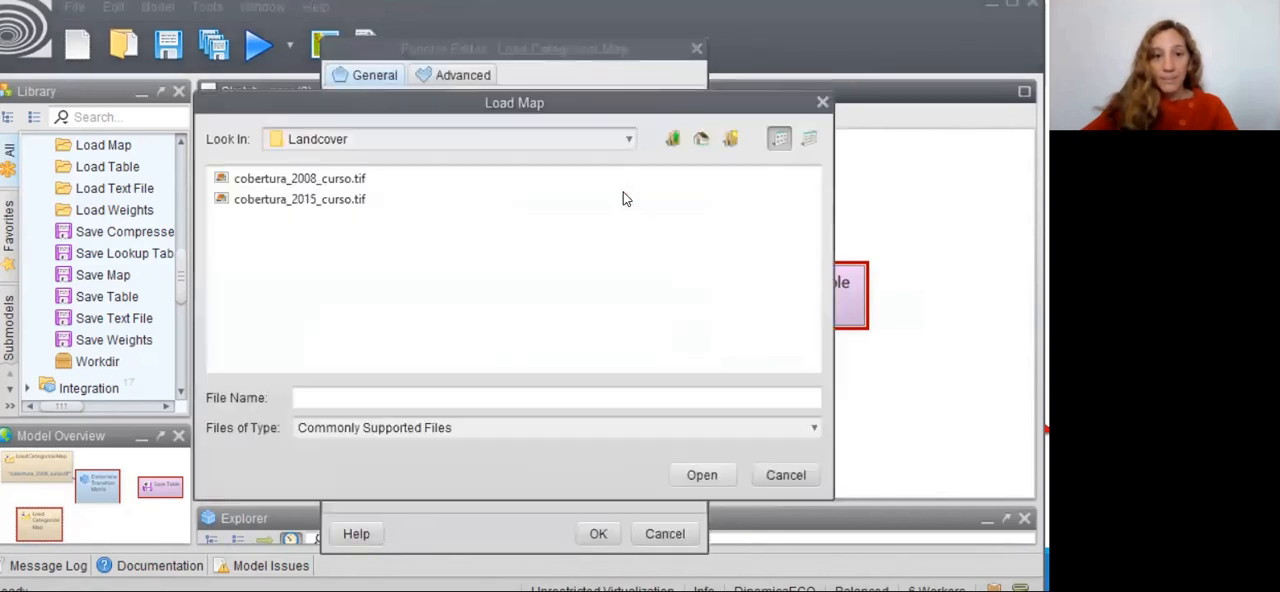
pyautogui.click(316, 200)
pyautogui.click(700, 476)
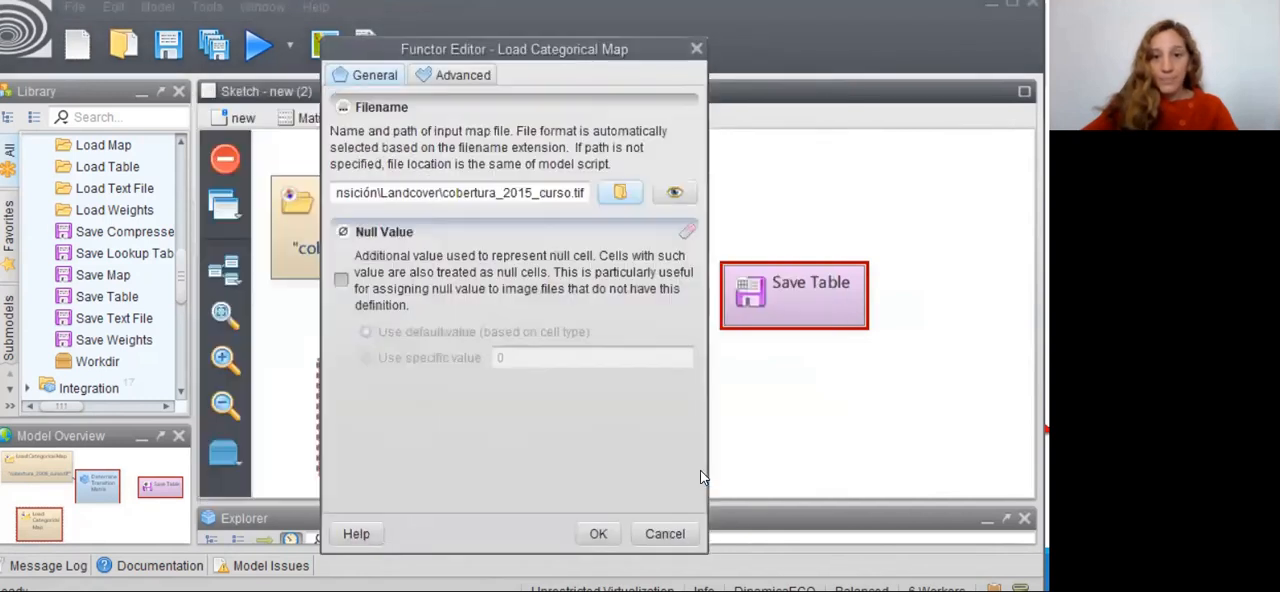
pyautogui.click(597, 535)
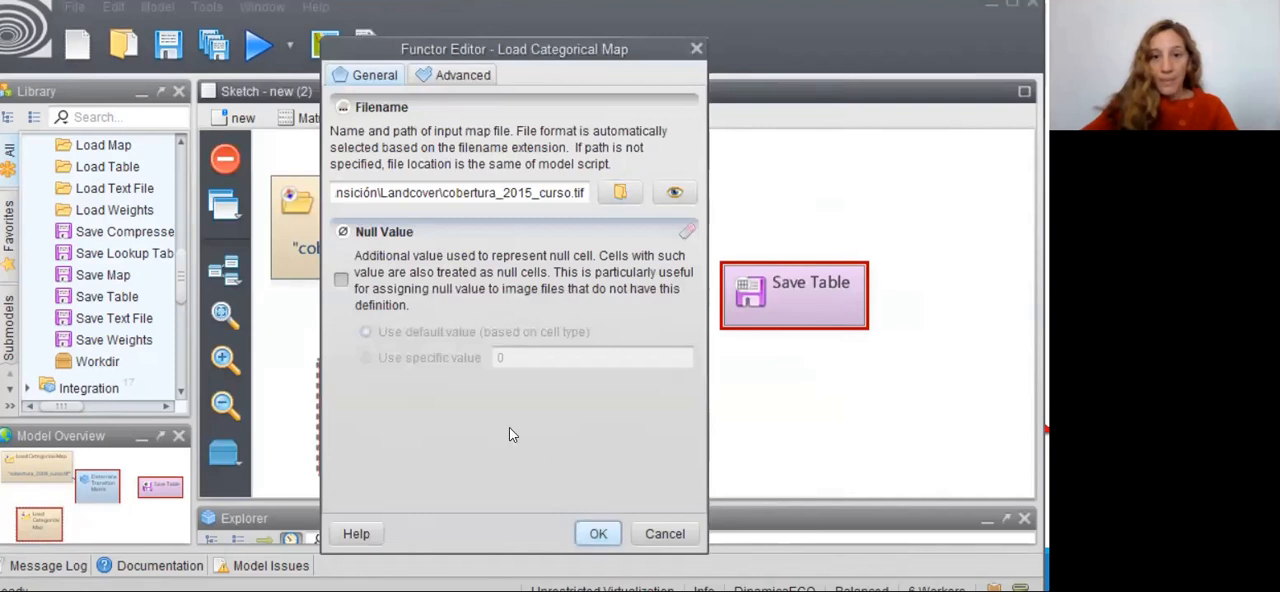
pyautogui.click(341, 279)
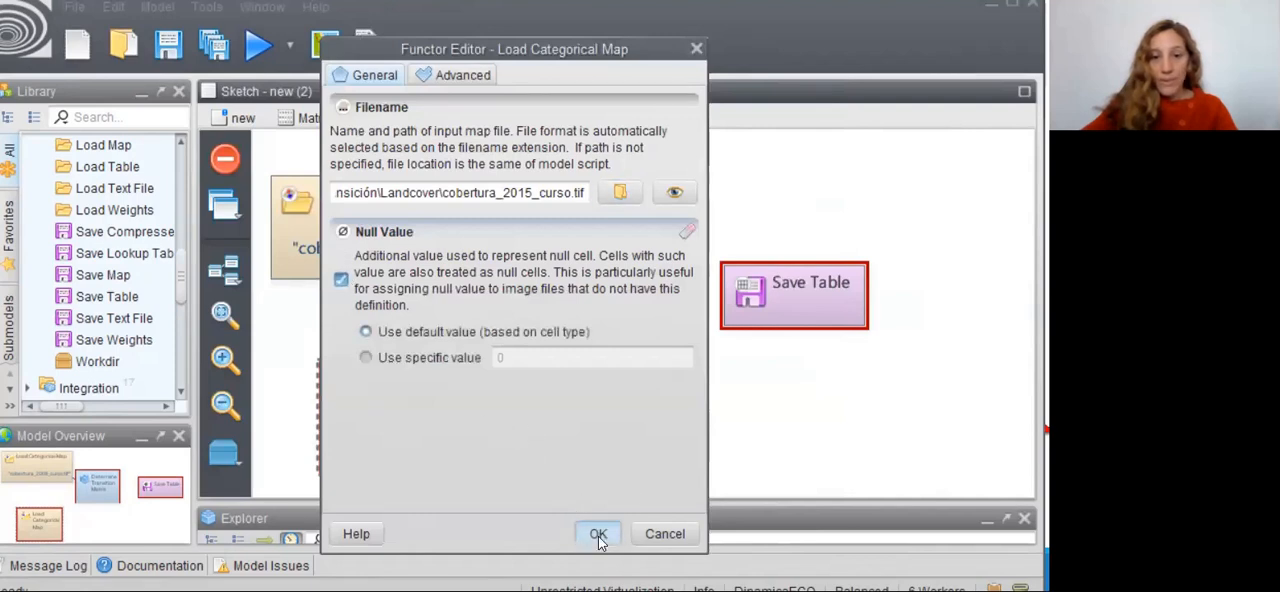
pyautogui.click(598, 536)
# - Reposition Determine Transition Matrix between the map loaders and Save Table, and set its number of time steps to 7
pyautogui.moveTo(566, 313); pyautogui.dragTo(595, 330)
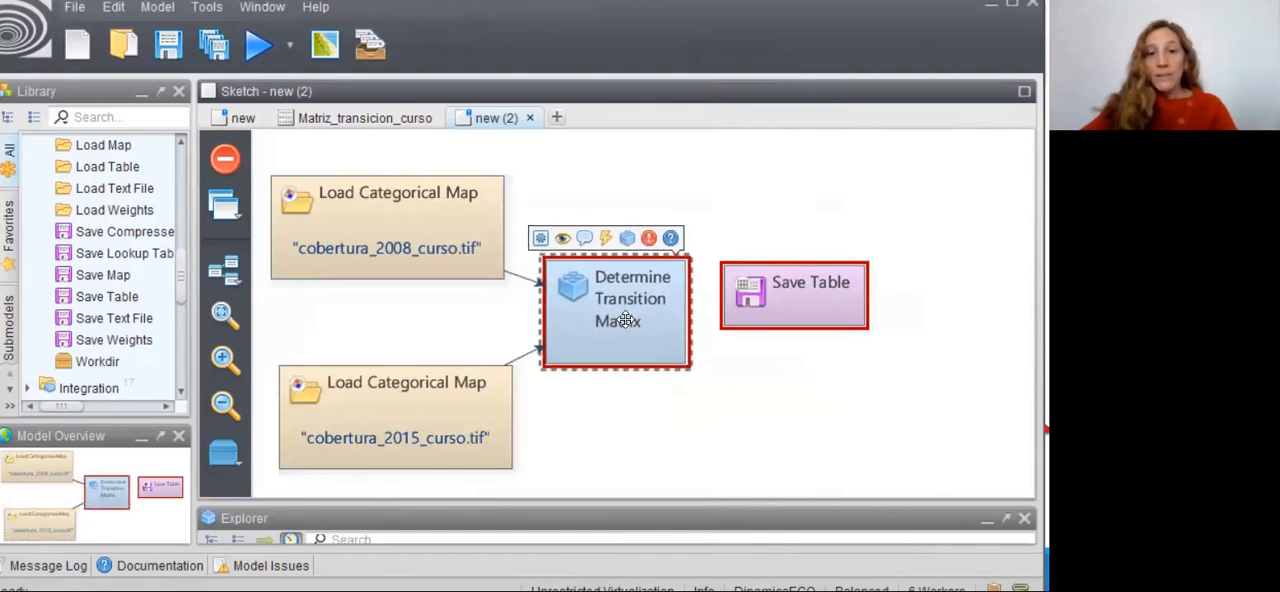
pyautogui.doubleClick(625, 320)
pyautogui.moveTo(516, 220); pyautogui.dragTo(727, 219)
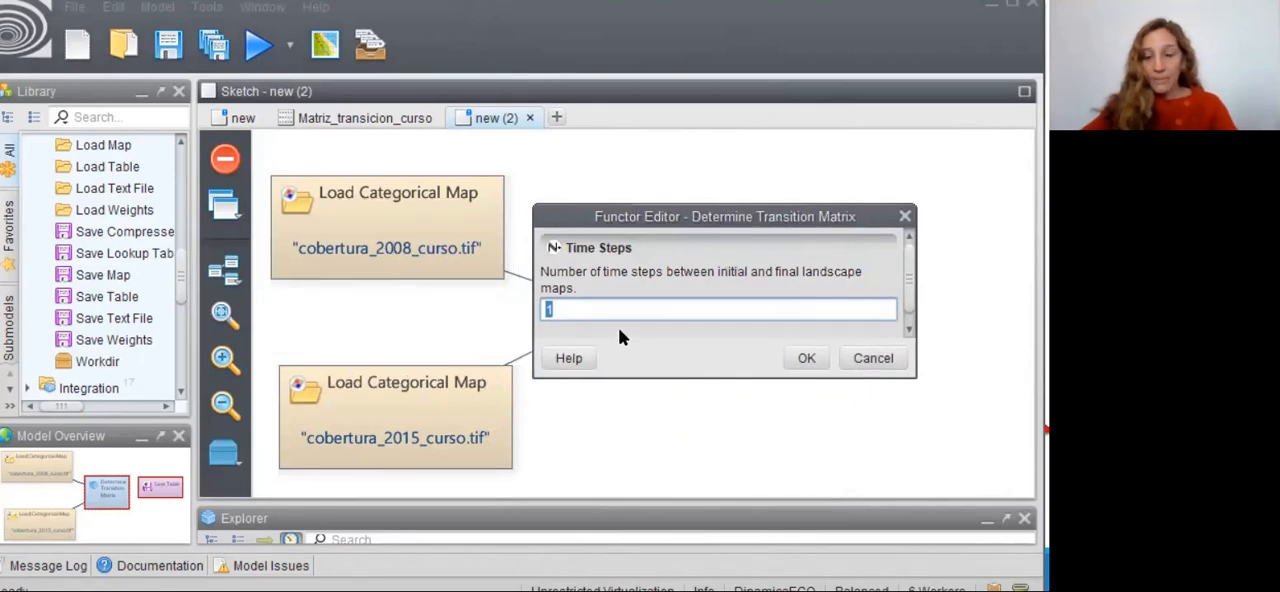
pyautogui.write('7')
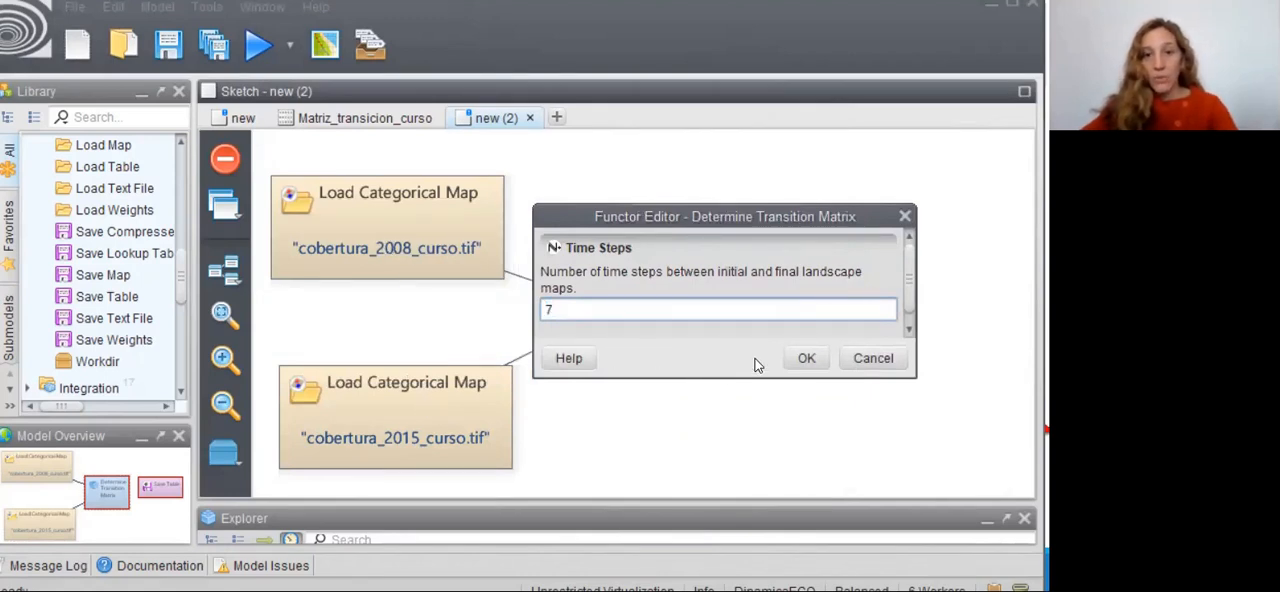
pyautogui.click(807, 360)
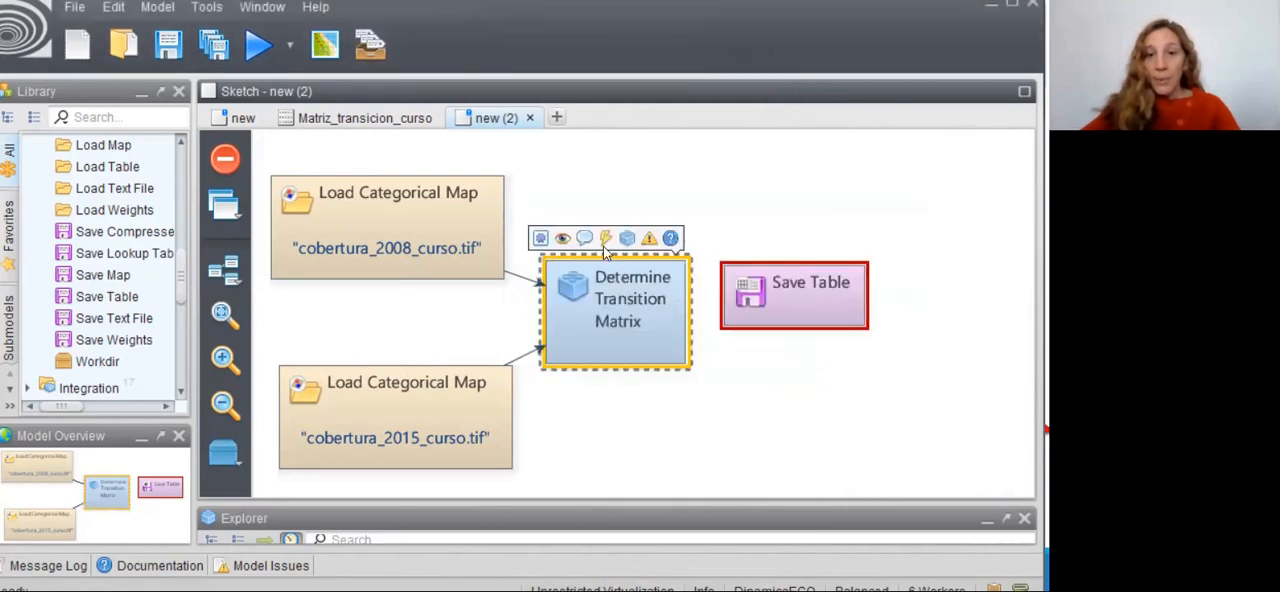
# - Connect the Single Step Matrix output of Determine Transition Matrix to the Table input of Save Table
pyautogui.moveTo(603, 241); pyautogui.dragTo(806, 316)
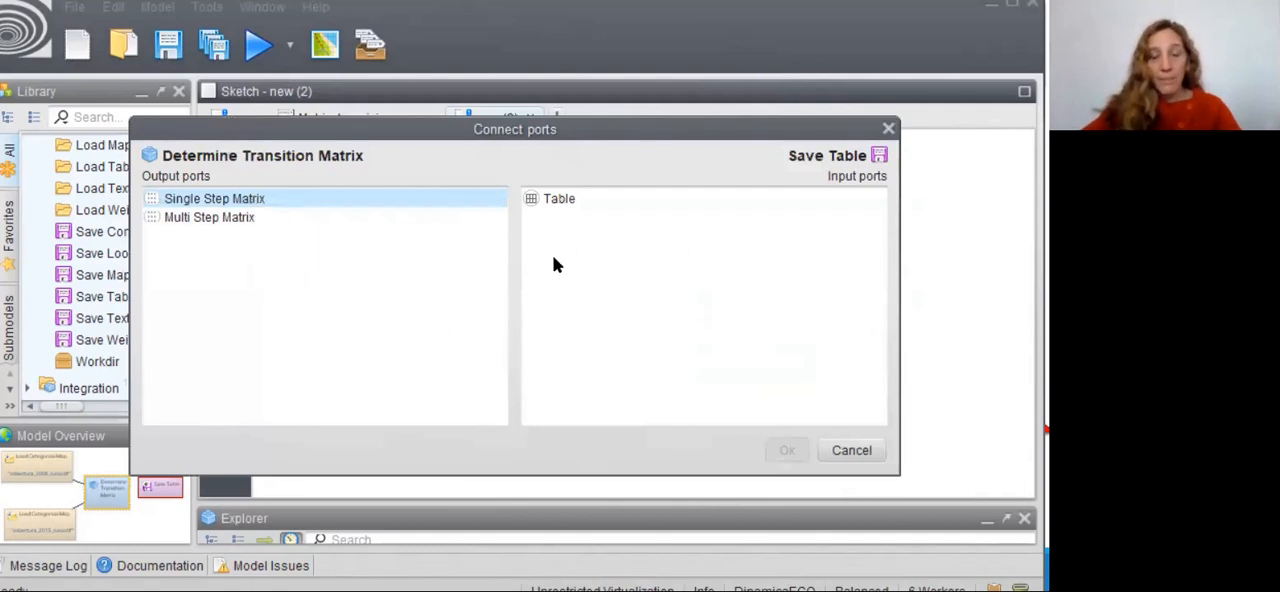
pyautogui.click(570, 198)
pyautogui.click(787, 450)
# - Set the Save Table output file to pasosencillo_v1_curso.csv in the Resultados folder of ETAPA 2. 2_ Matriz de transición
pyautogui.click(816, 314)
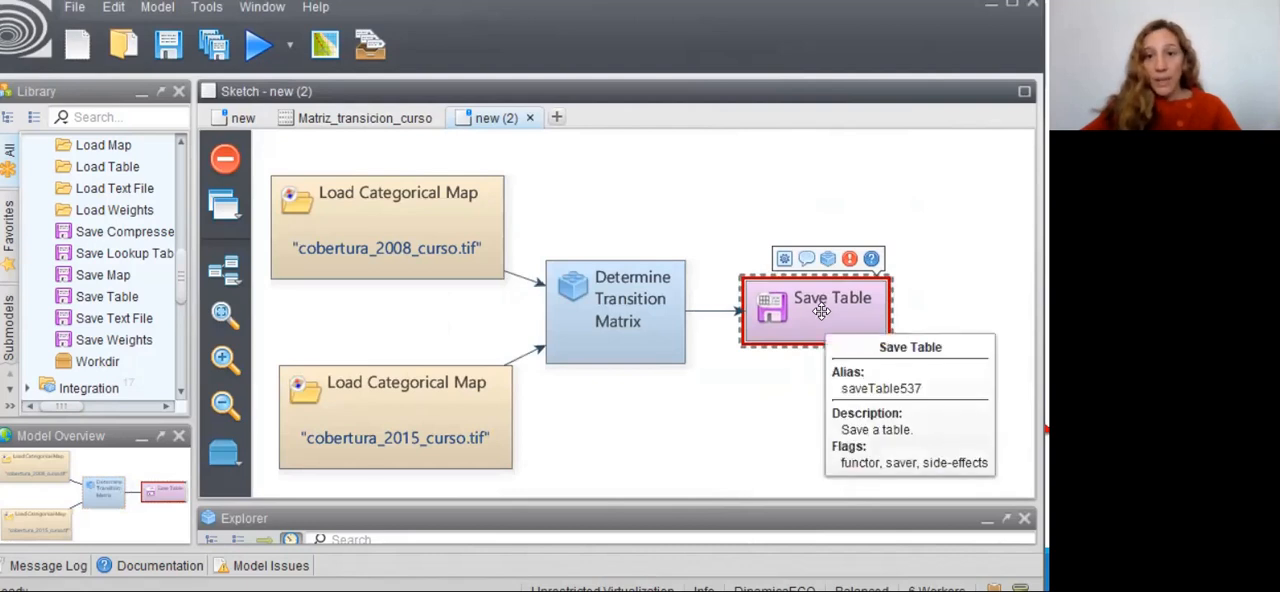
pyautogui.doubleClick(821, 312)
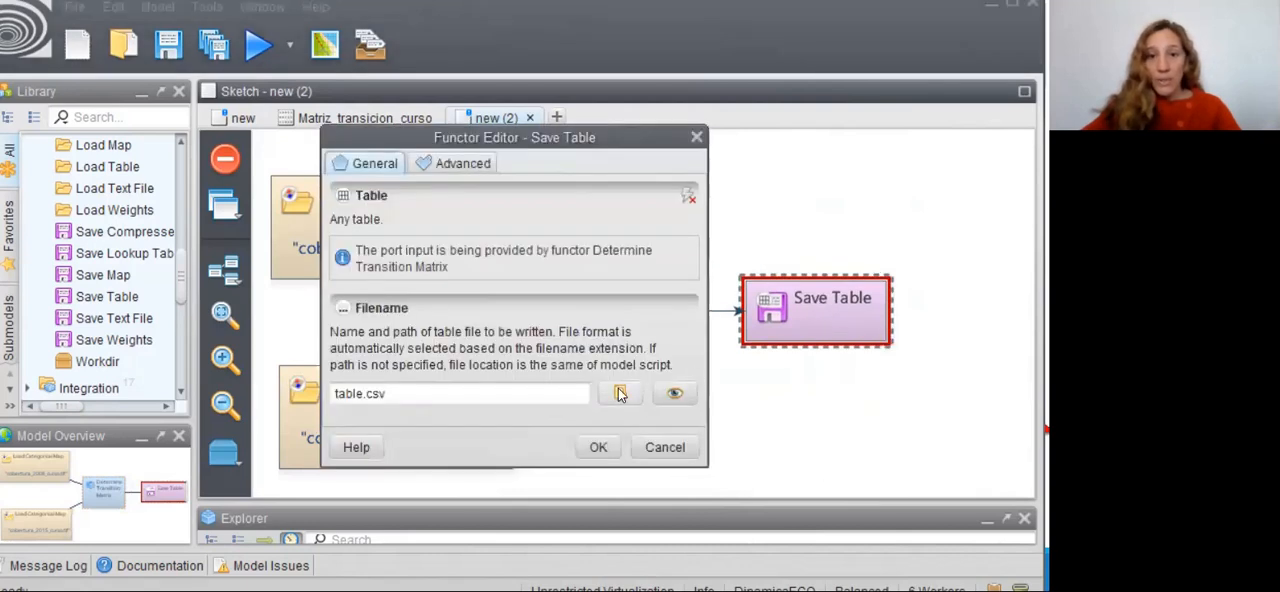
pyautogui.click(619, 397)
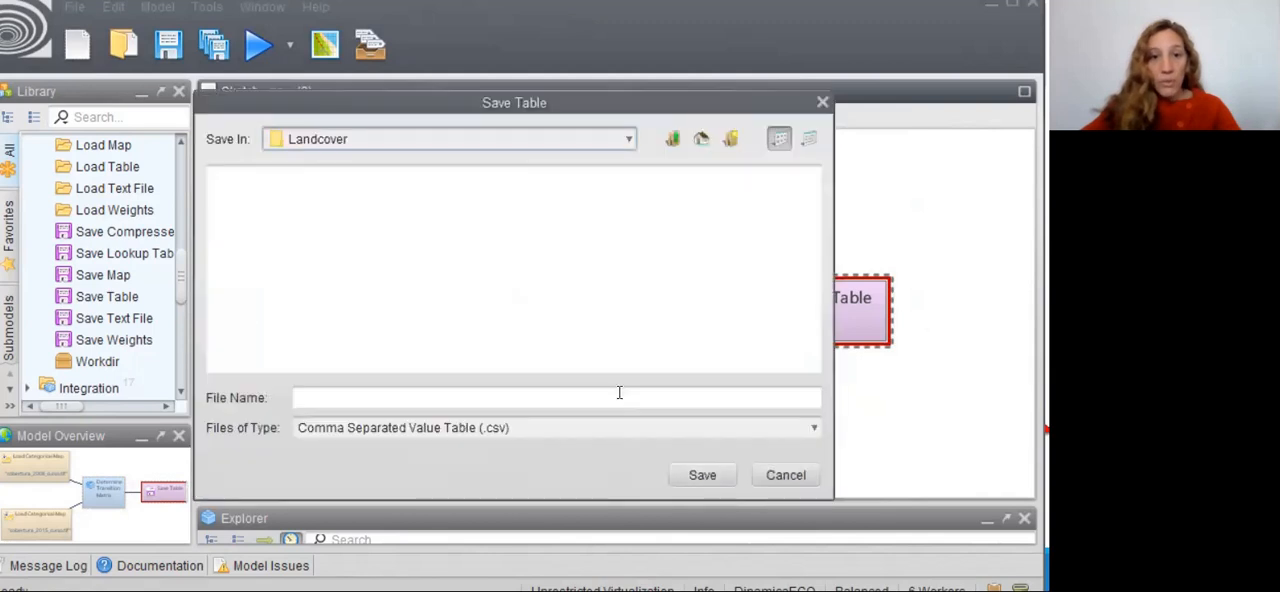
pyautogui.click(629, 140)
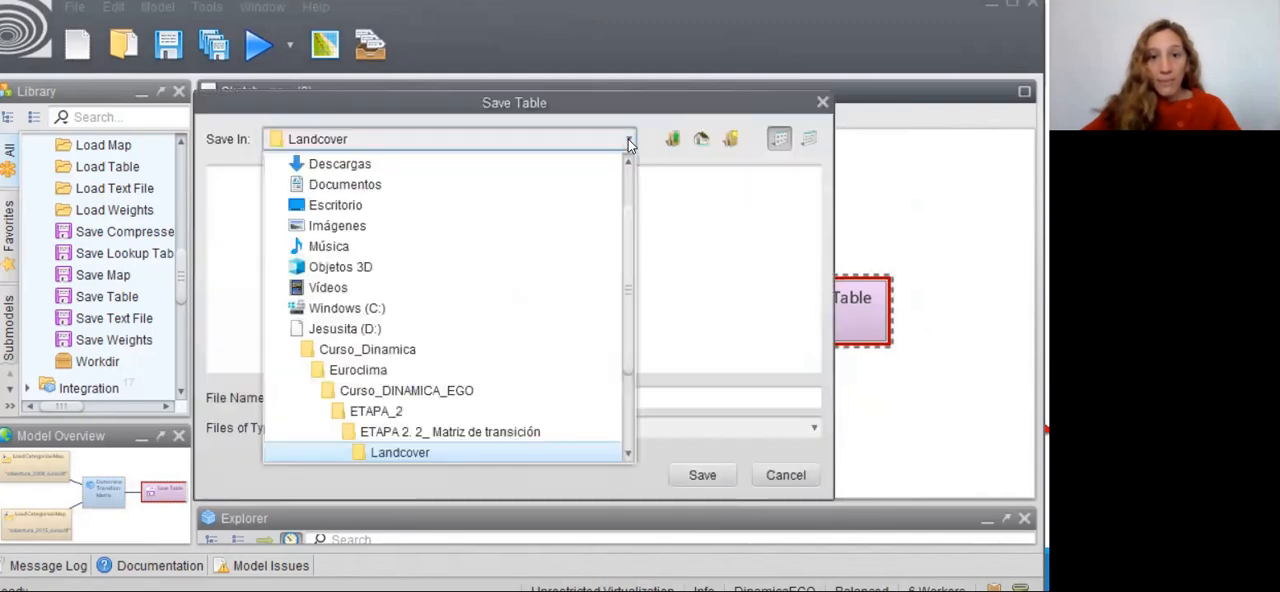
pyautogui.click(450, 431)
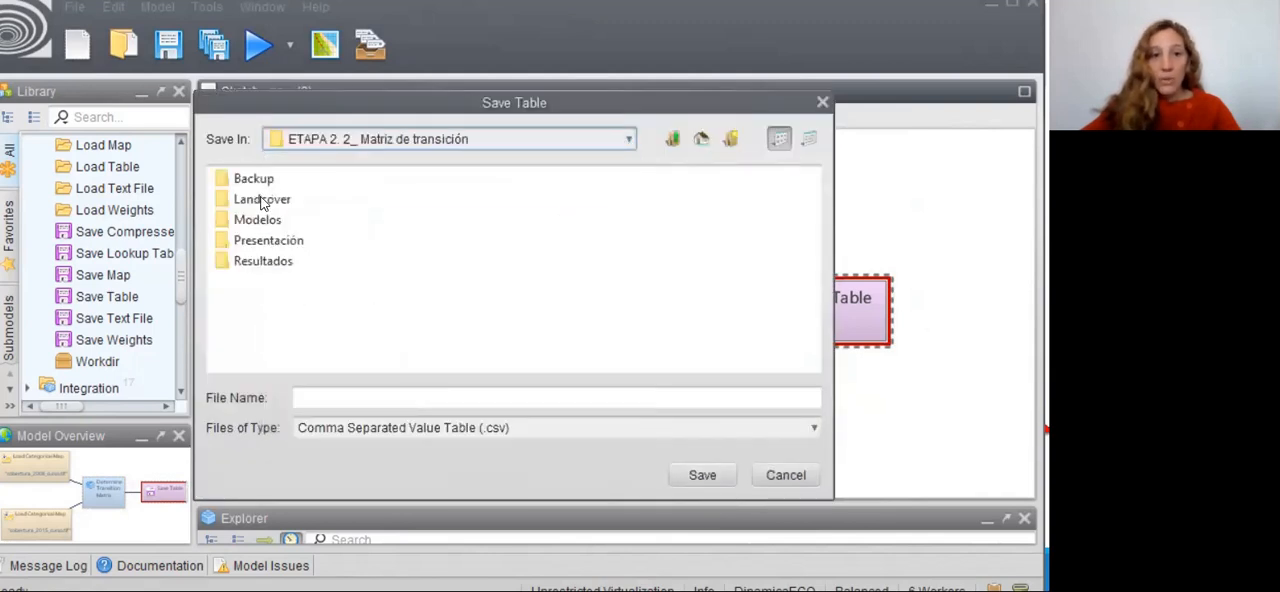
pyautogui.doubleClick(261, 266)
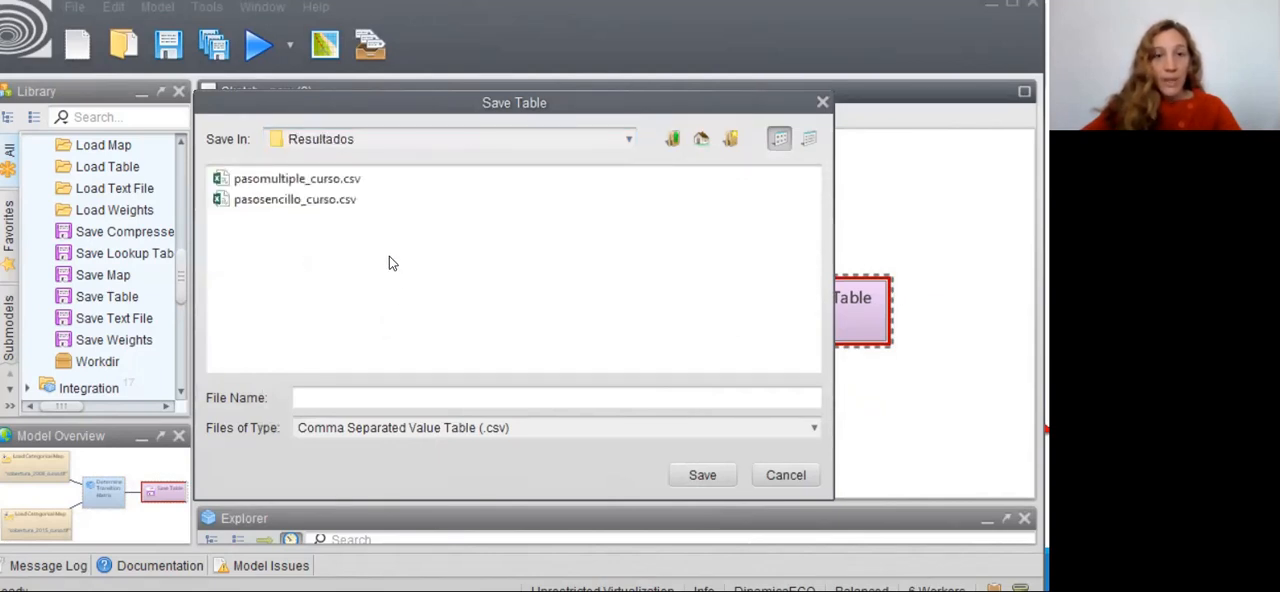
pyautogui.click(337, 205)
pyautogui.click(371, 397)
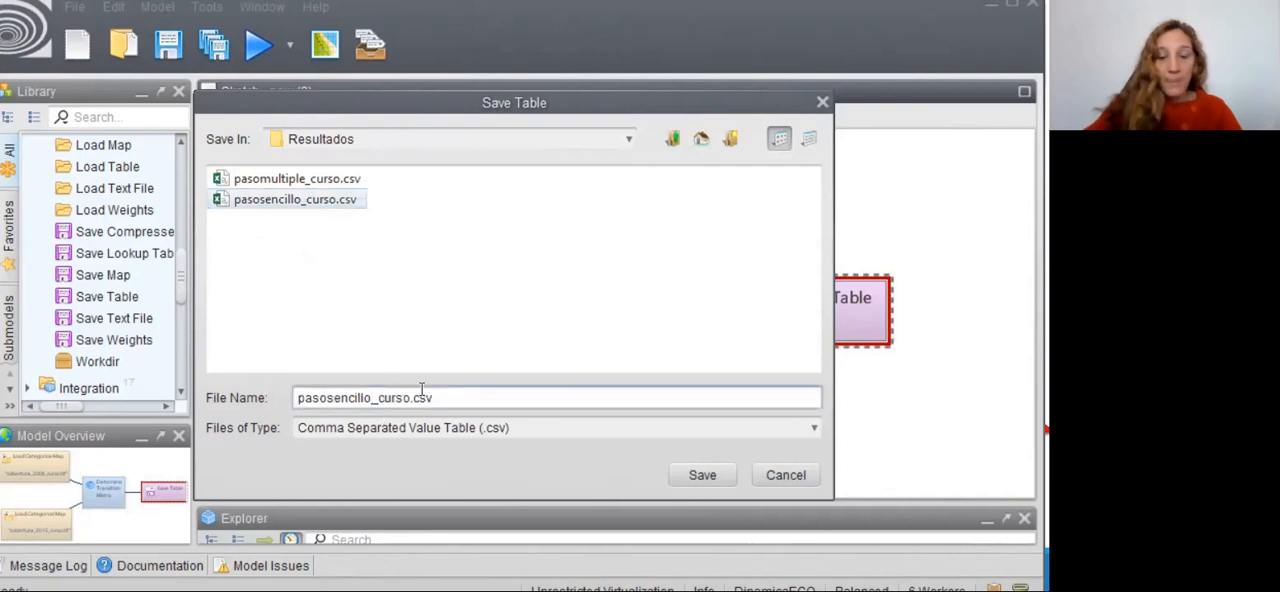
pyautogui.write('_v1')
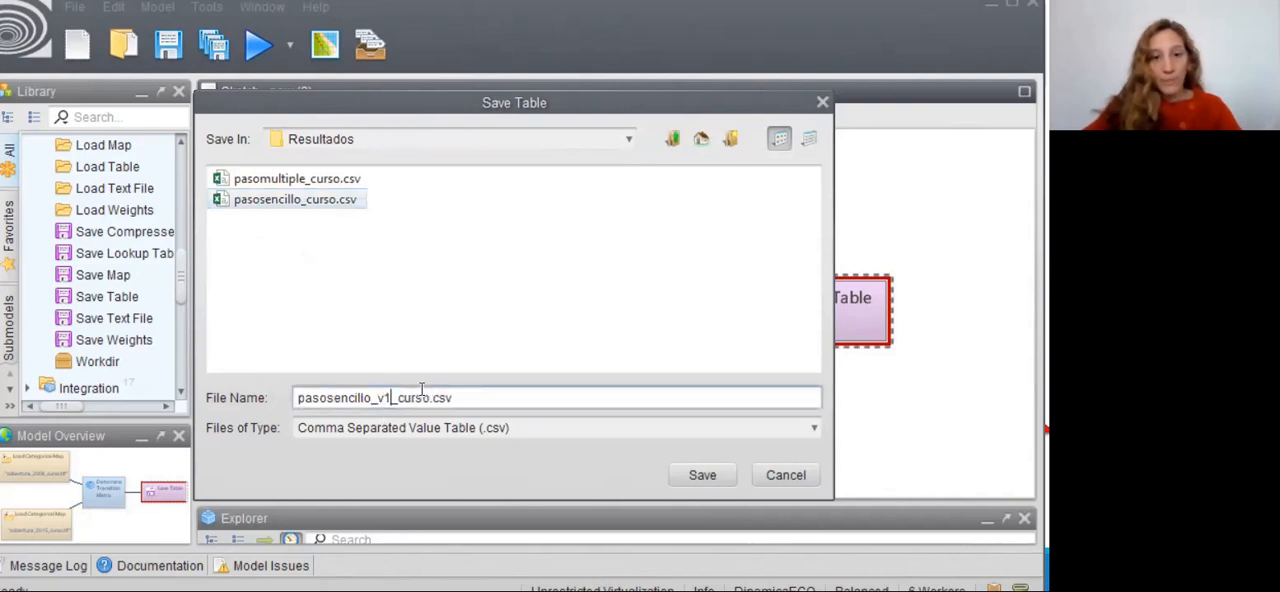
pyautogui.click(697, 475)
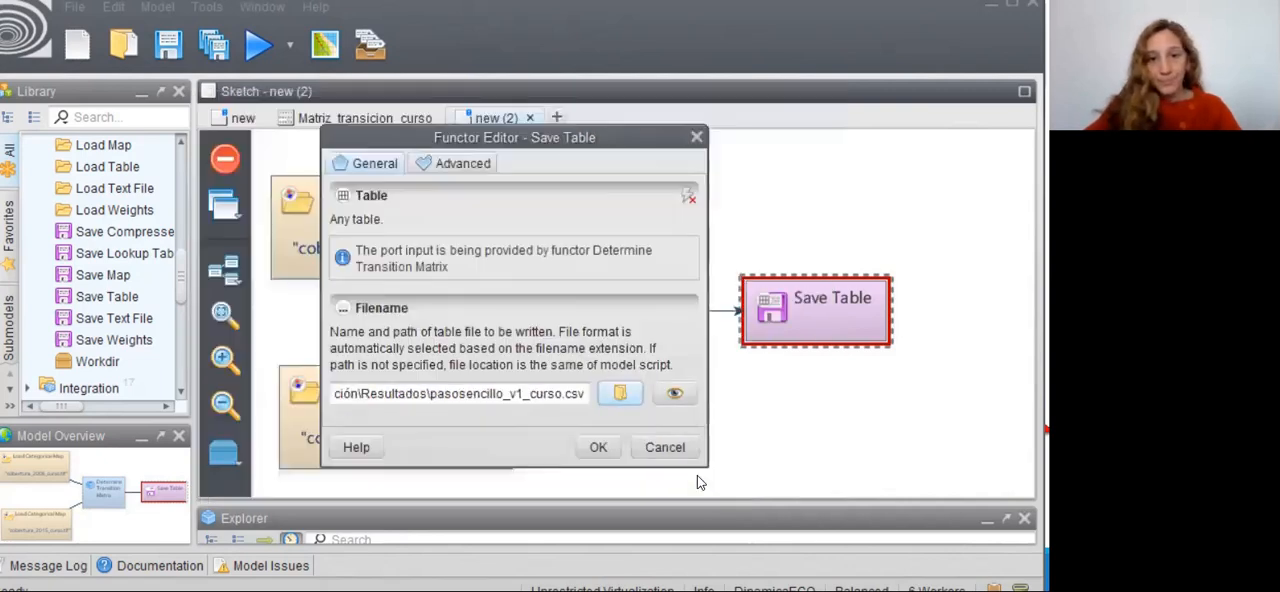
pyautogui.click(597, 449)
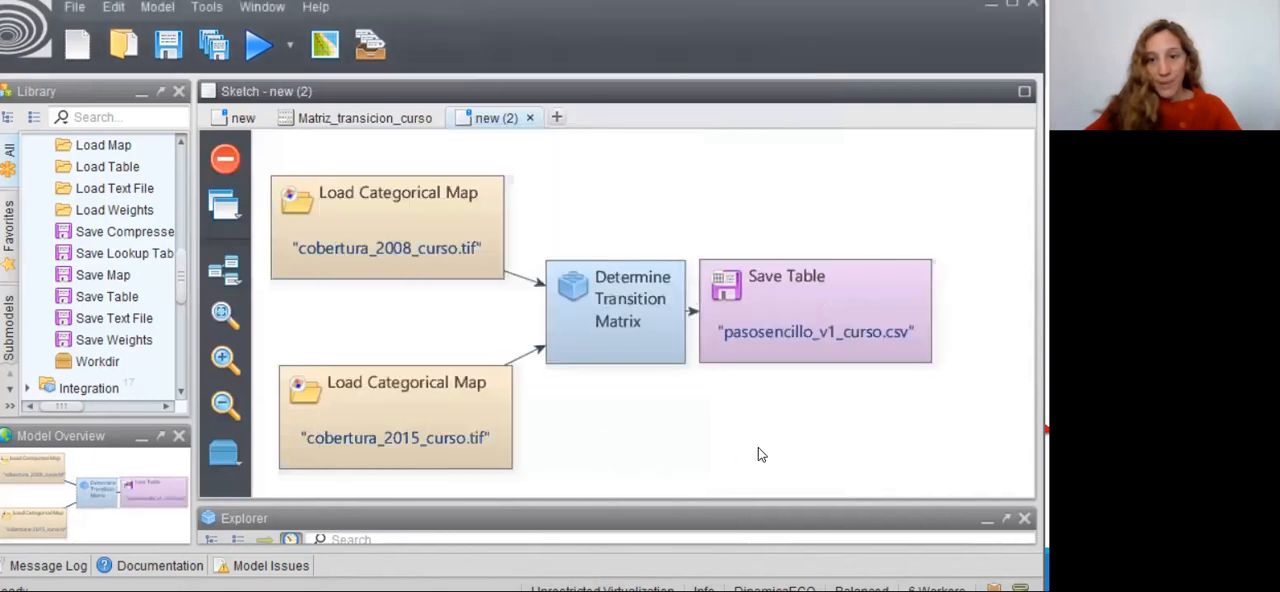
# - Save the model as Matriz_transicion_curso_v1.egoml in the Modelos folder of ETAPA 2. 2_ Matriz de transición
pyautogui.click(168, 48)
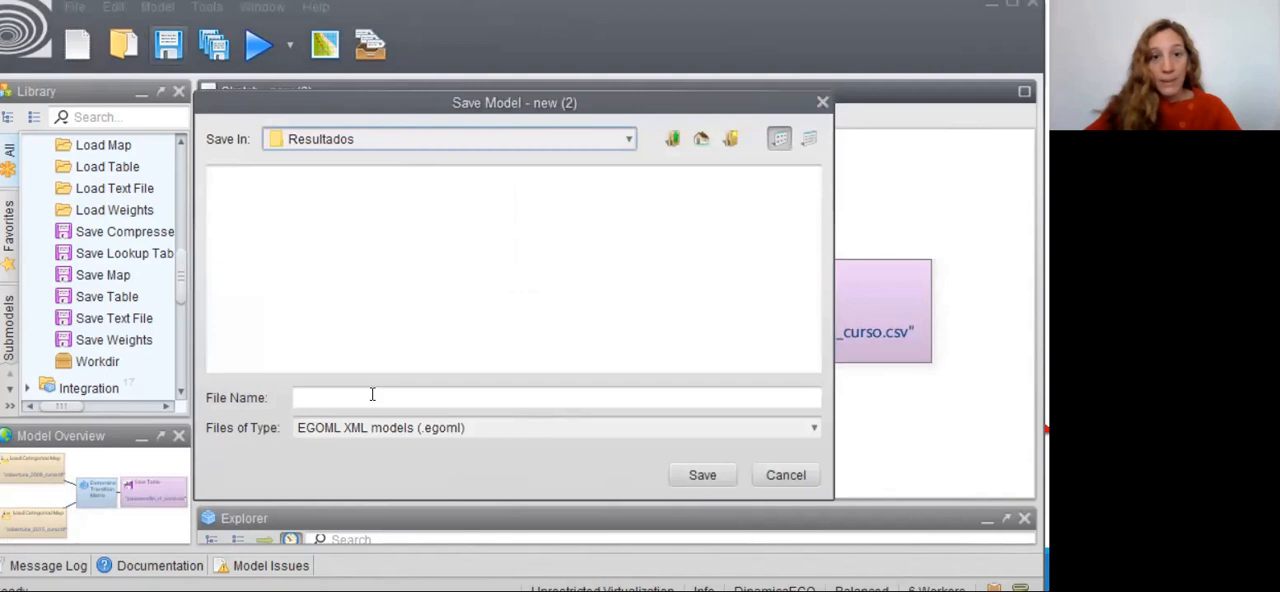
pyautogui.click(628, 139)
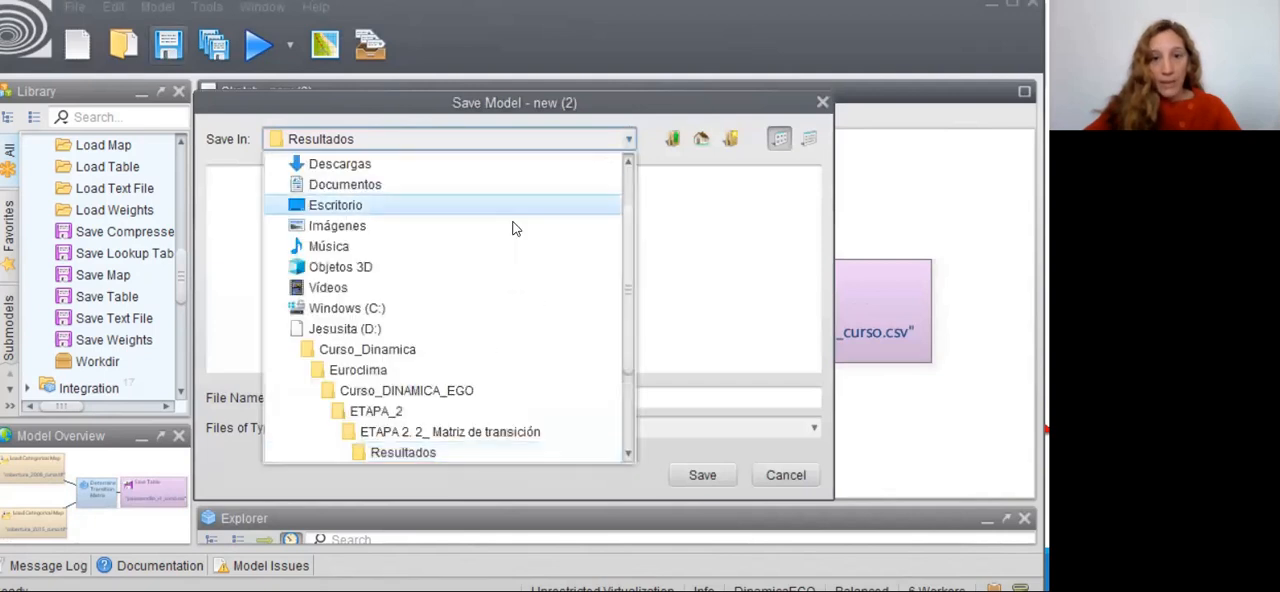
pyautogui.click(423, 431)
pyautogui.doubleClick(255, 219)
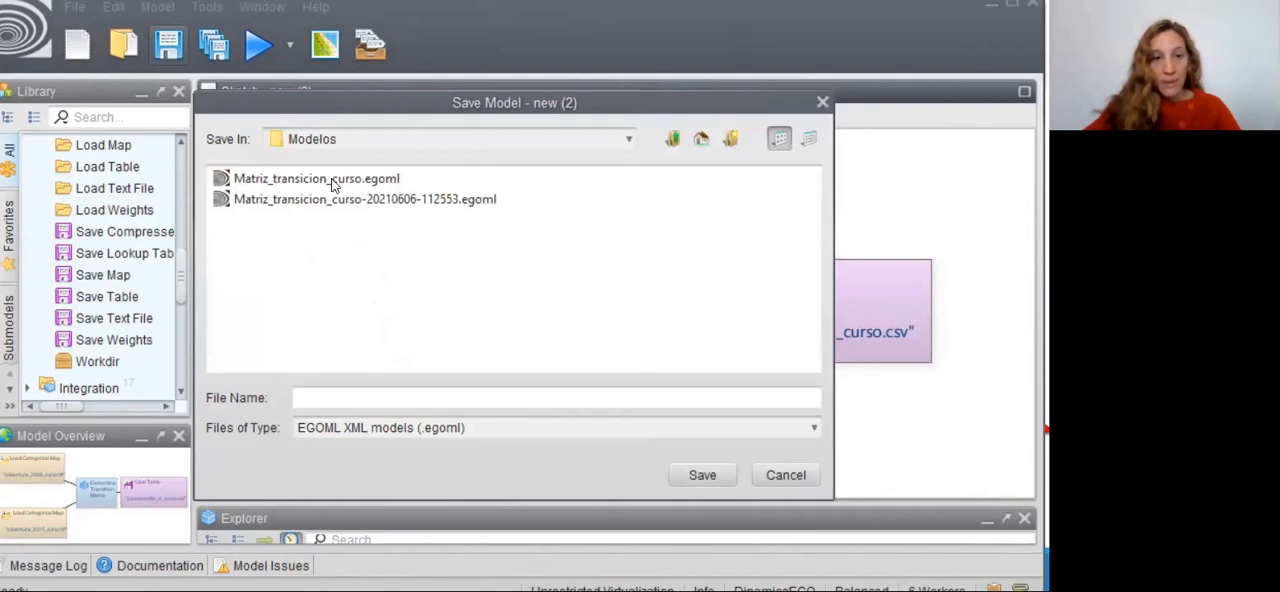
pyautogui.click(338, 182)
pyautogui.click(430, 397)
pyautogui.write('-v')
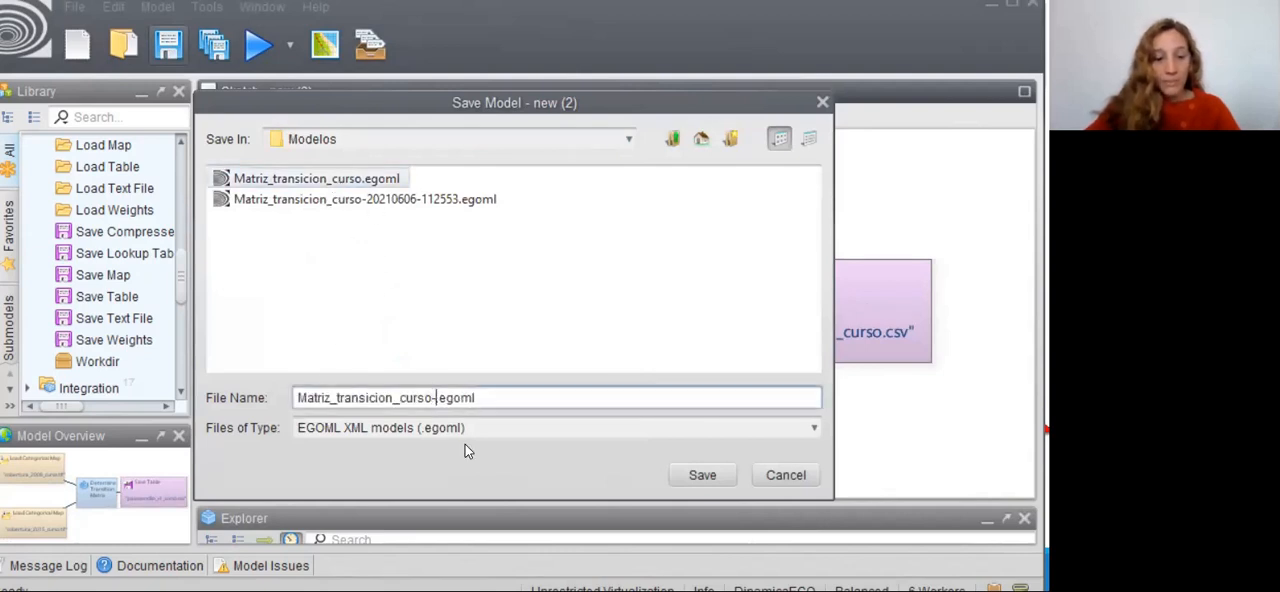
pyautogui.press('BackSpace')
pyautogui.press('BackSpace')
pyautogui.write('_v1')
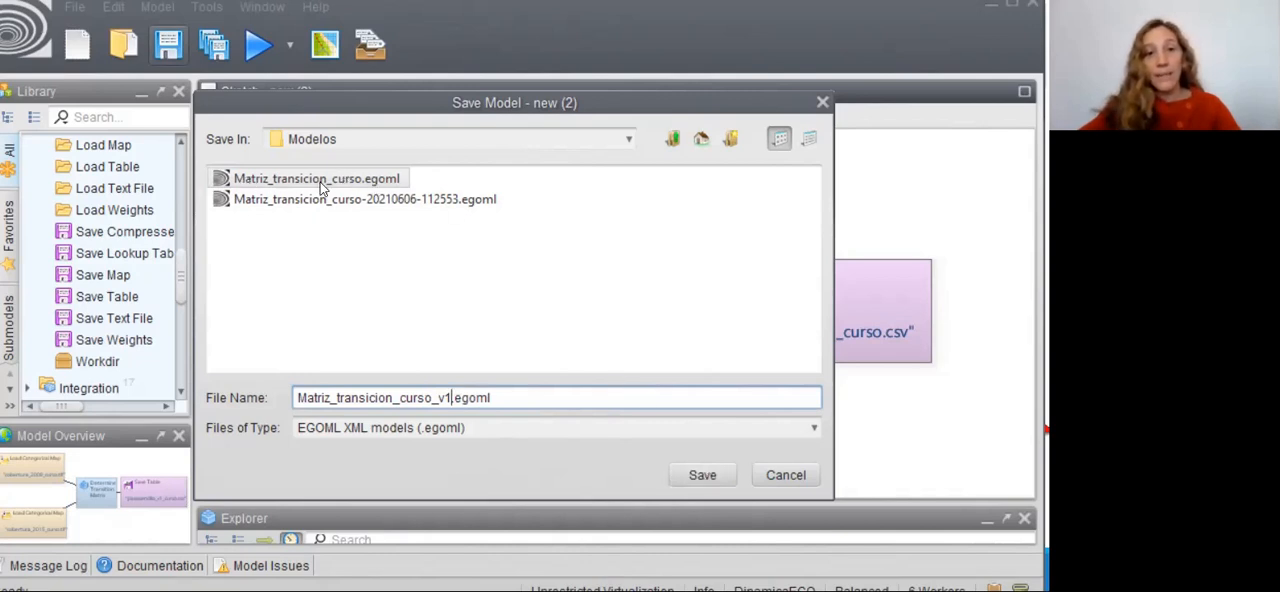
pyautogui.click(701, 475)
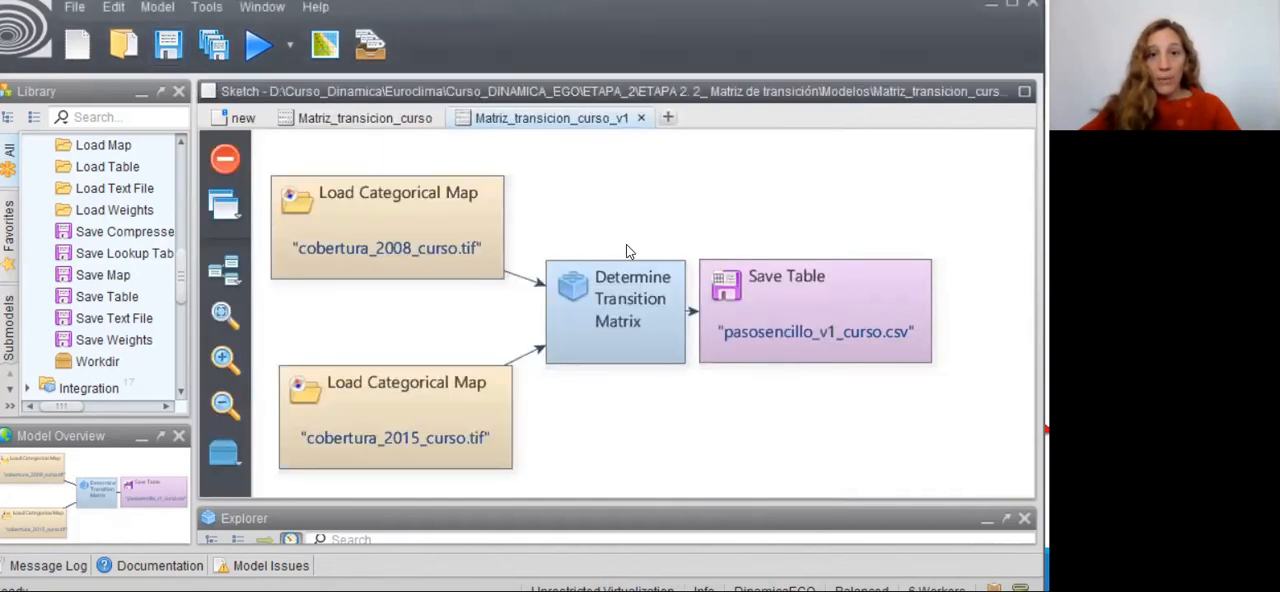
# - Run the model and view the single-step transition rates in the table written by Save Table
pyautogui.click(256, 47)
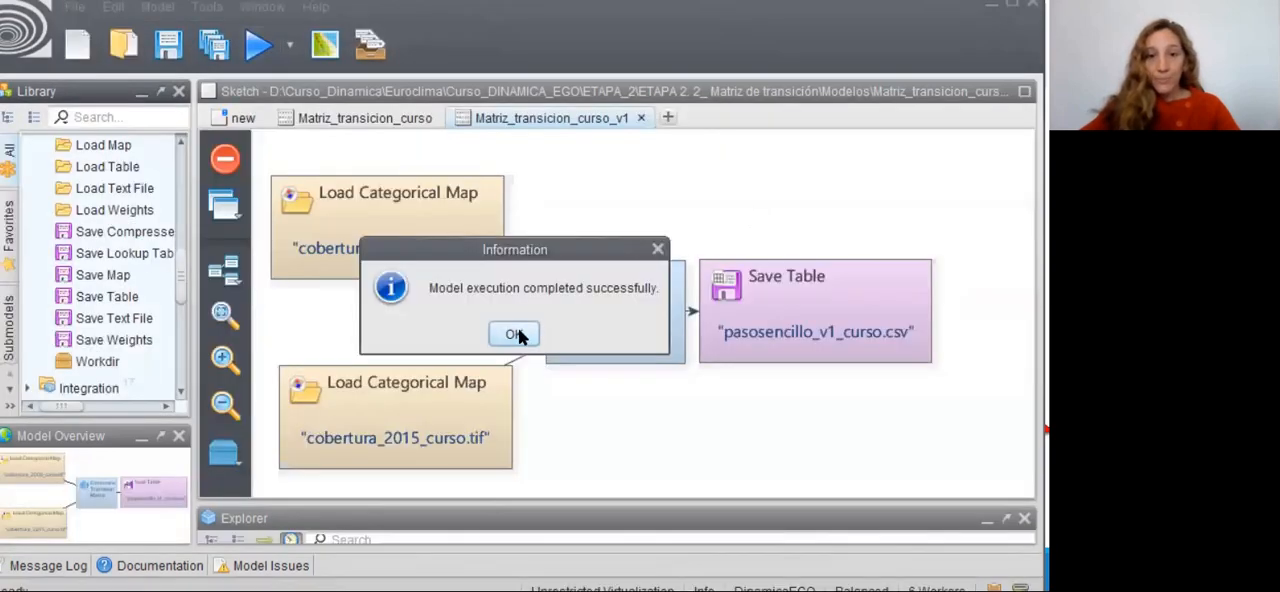
pyautogui.click(514, 336)
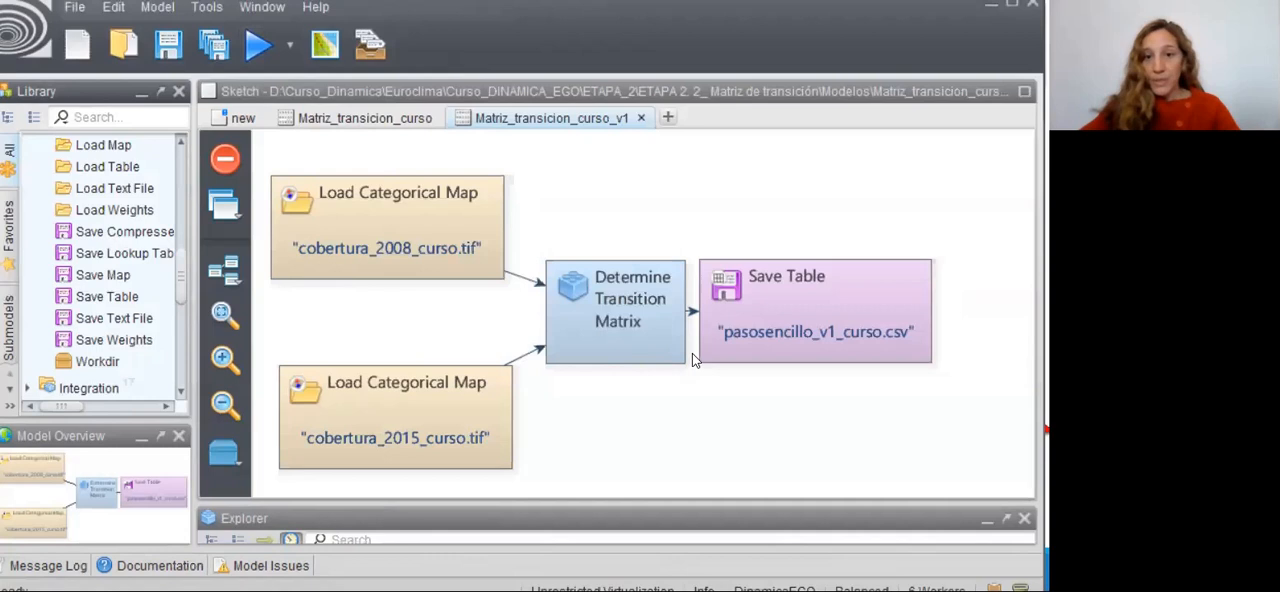
pyautogui.click(818, 306)
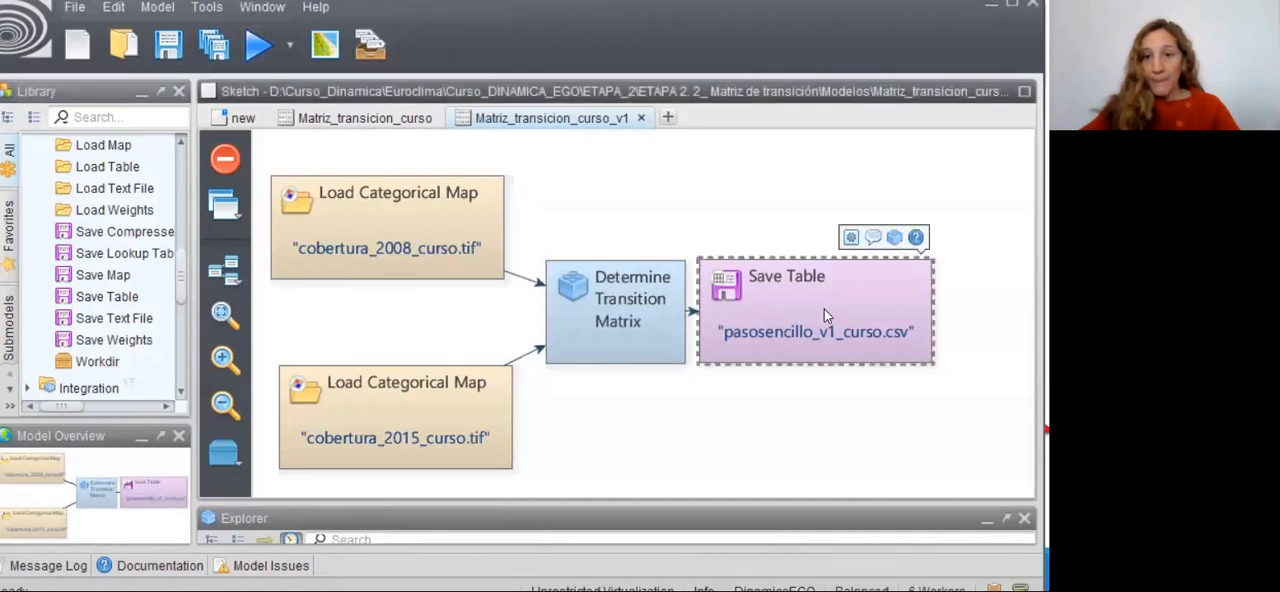
pyautogui.click(847, 234)
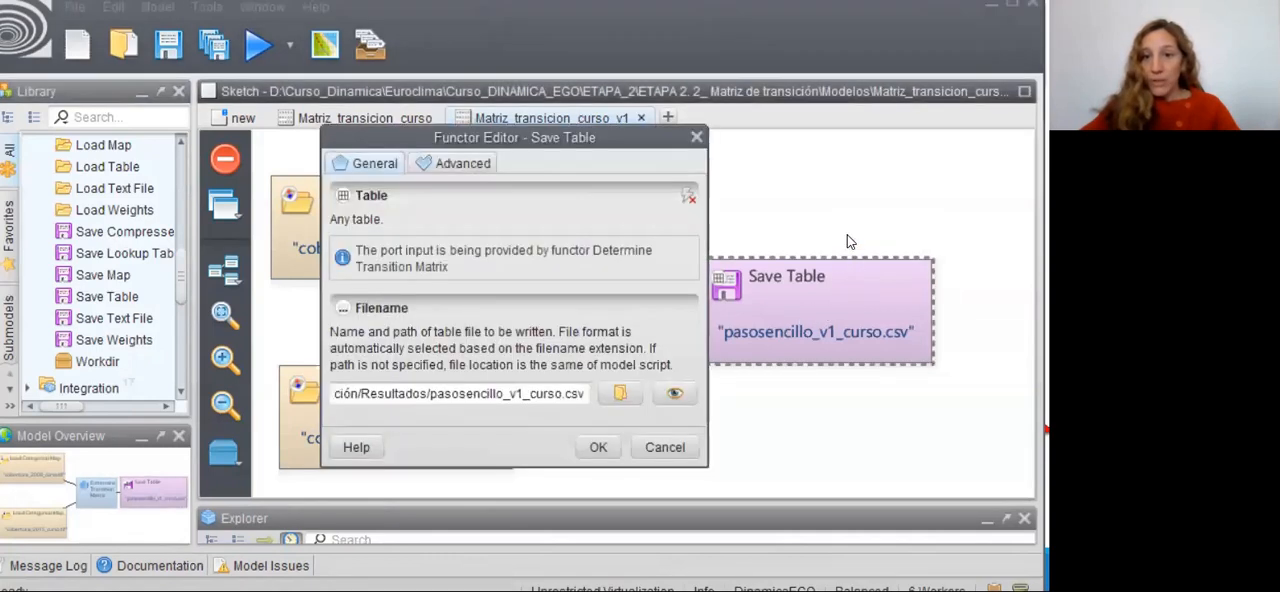
pyautogui.click(675, 396)
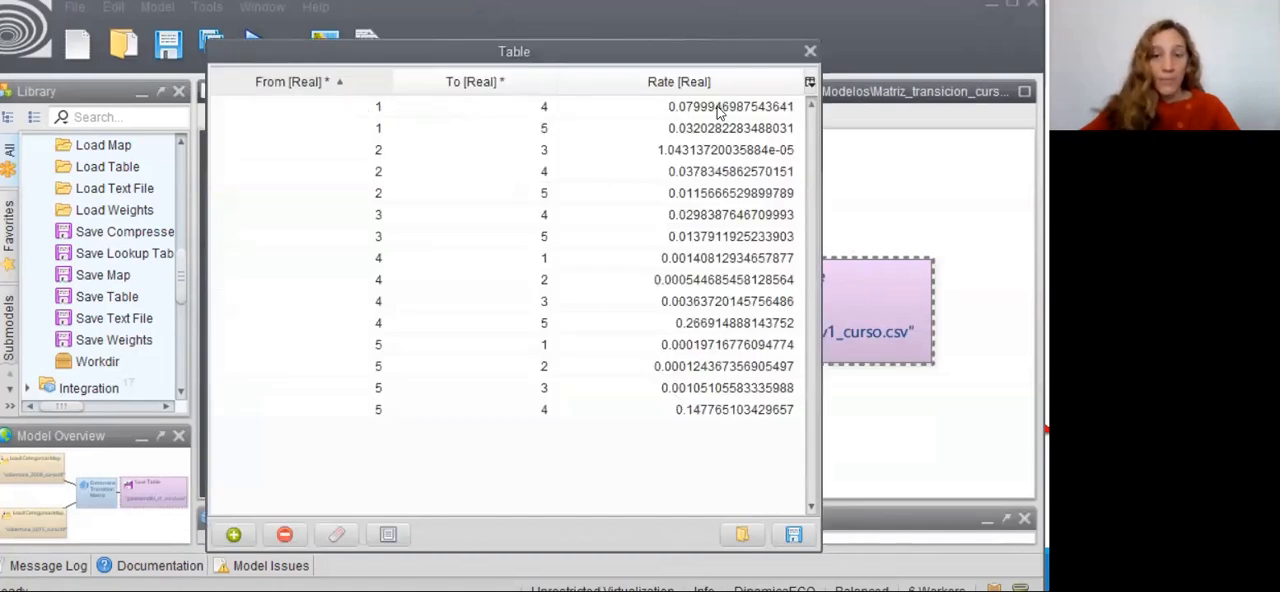
pyautogui.click(810, 51)
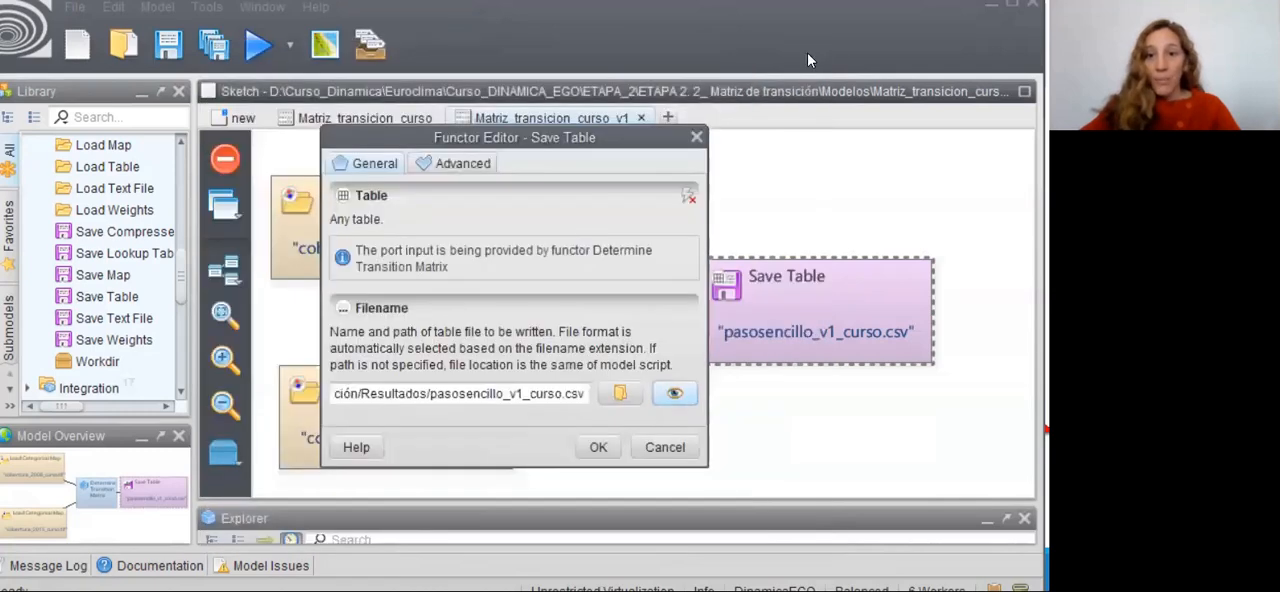
pyautogui.click(697, 137)
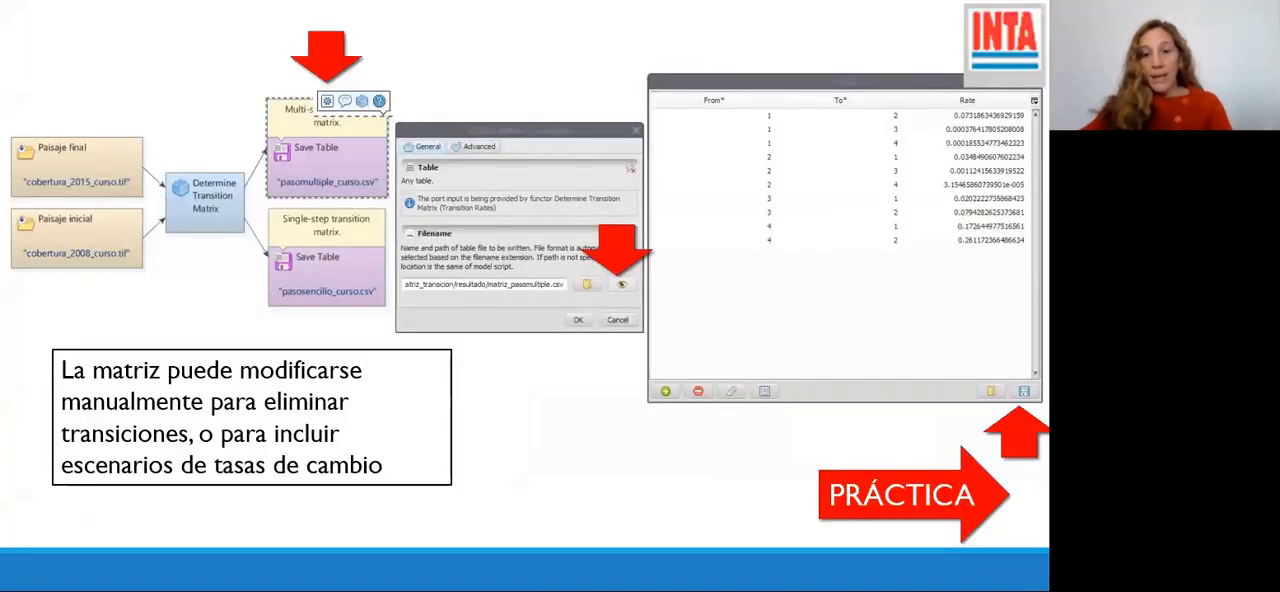
pyautogui.press('Right')
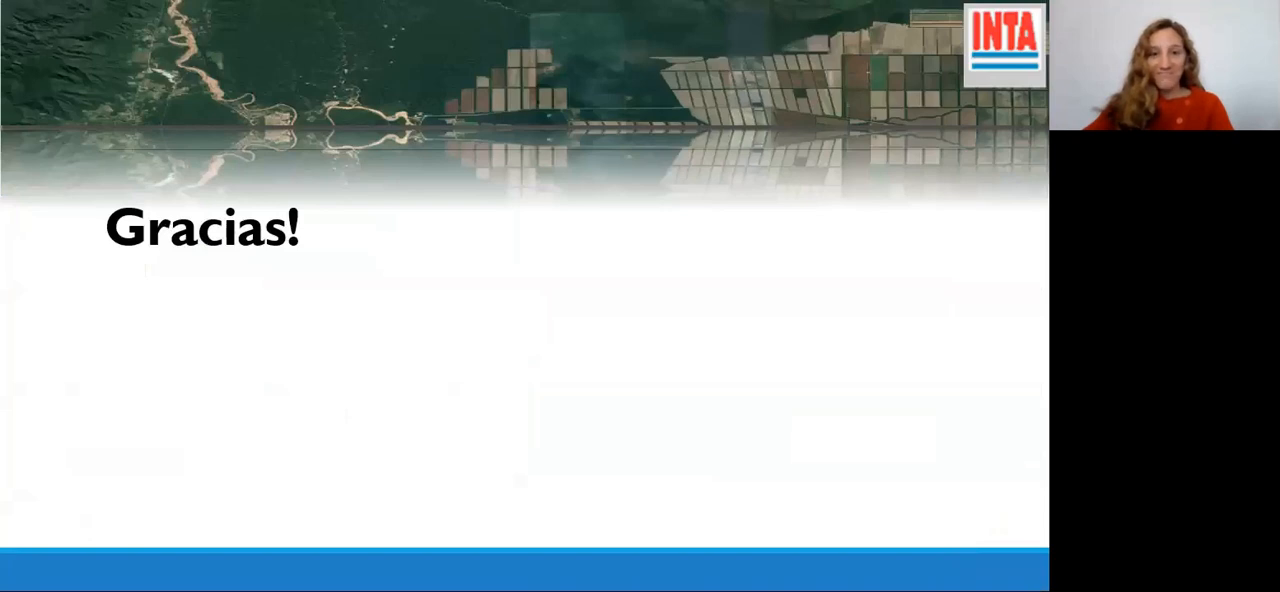
pyautogui.press('Right')
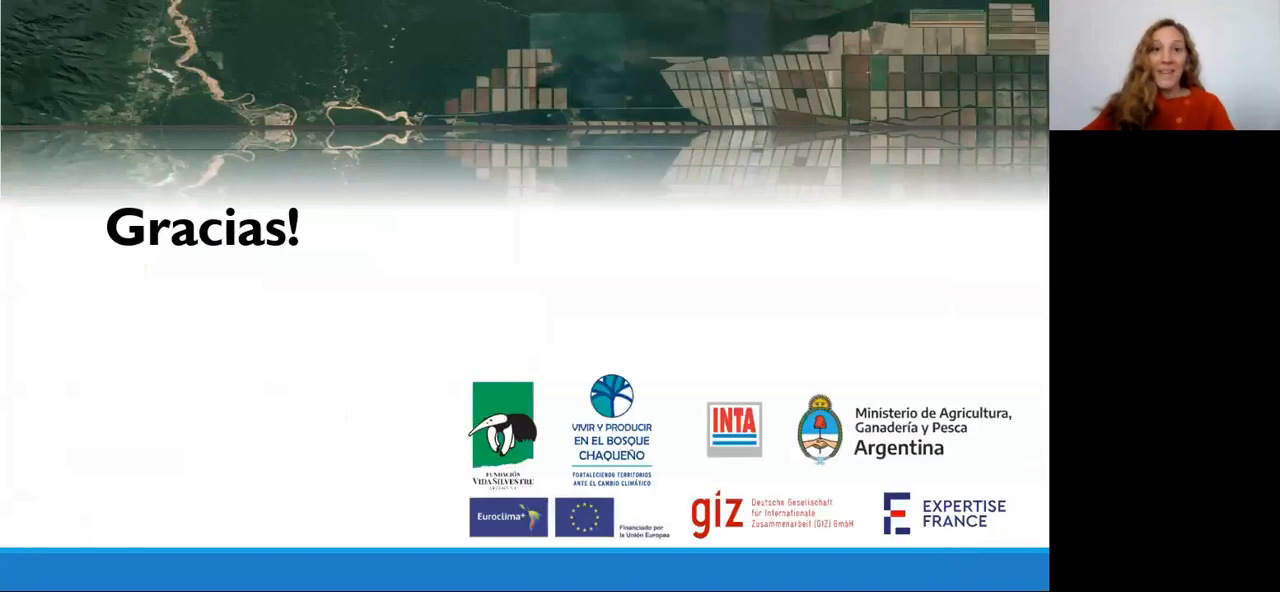